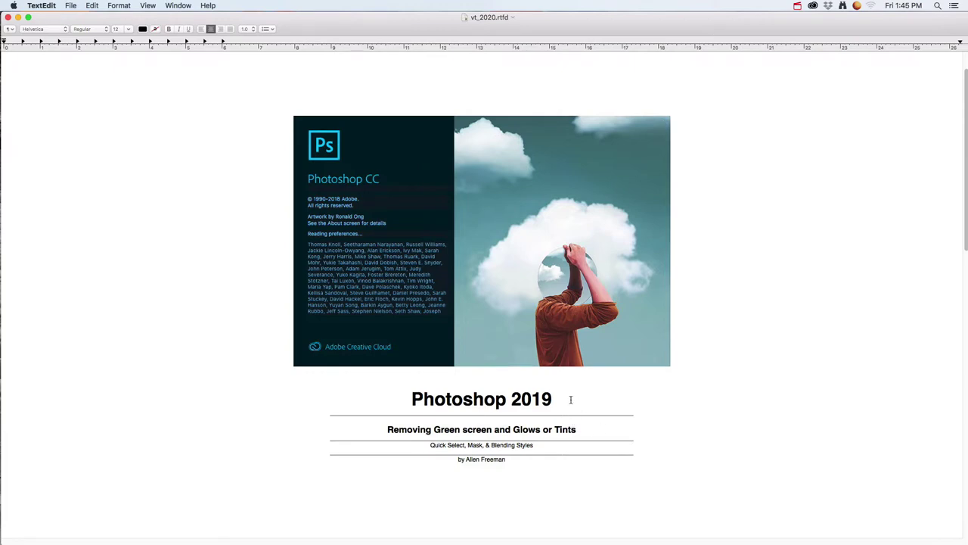
Step: Switch from the TextEdit title document to Finder and reveal the Dock
key("super+Tab")
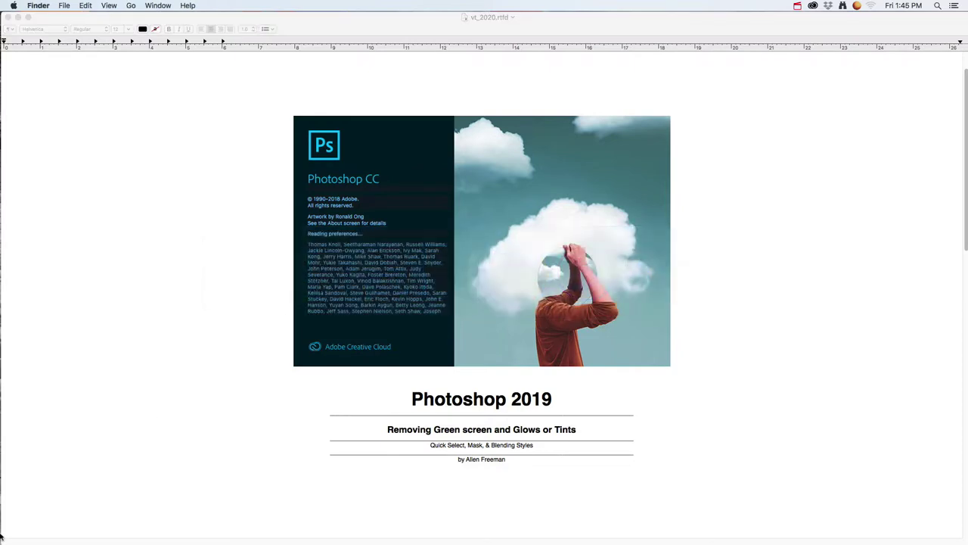
mouse_move(1, 534)
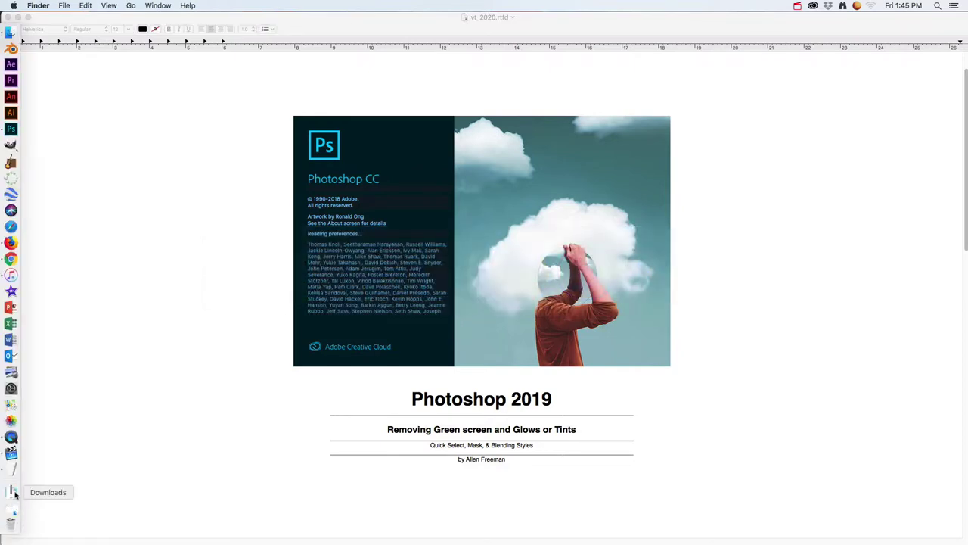
Step: Open the 2019_srmost folder and preview the green-screen photo zow.jpg
left_click(11, 511)
left_click(689, 136)
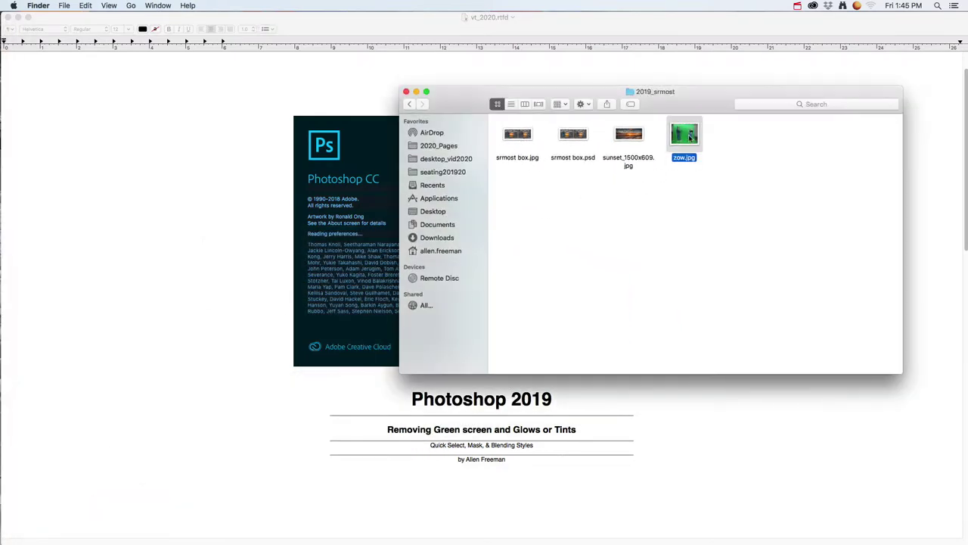
key("space")
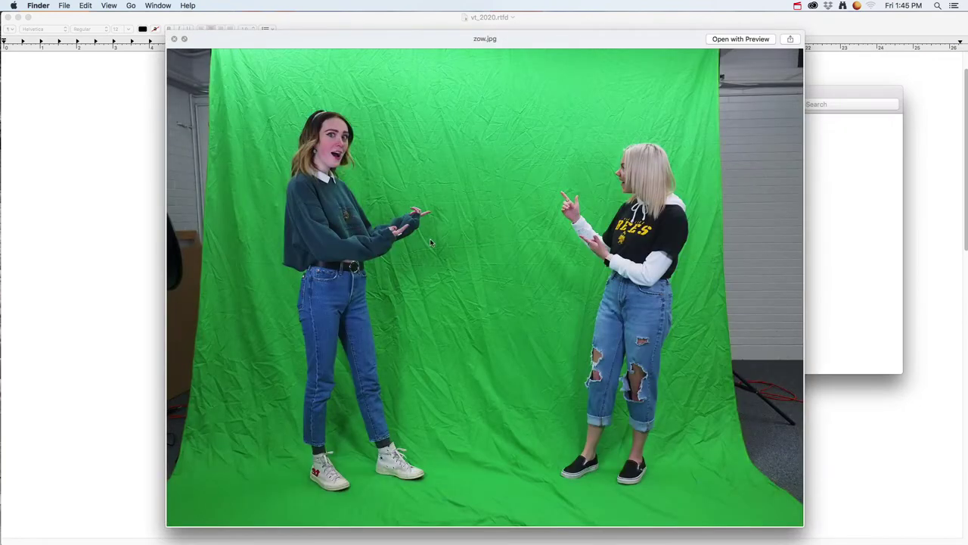
key("space")
Step: Preview sunset_1500x609.jpg, then bring Photoshop with zow.jpg to the front
left_click(639, 140)
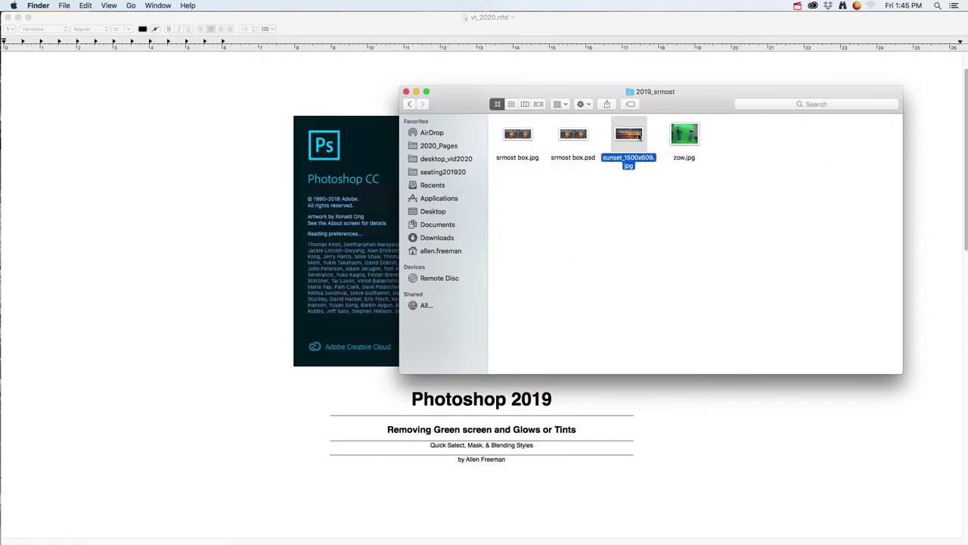
key("space")
key("space")
left_click(631, 235)
key("super+Tab")
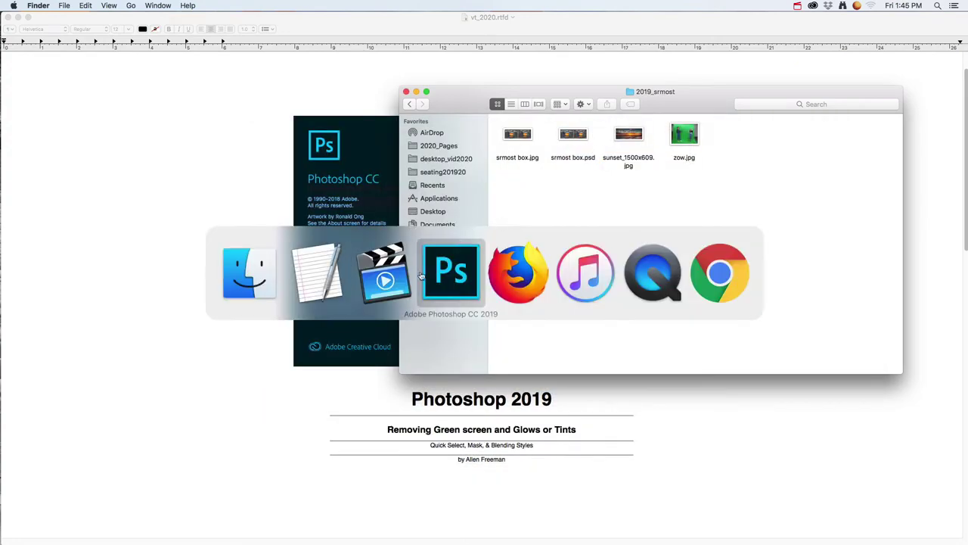
left_click(459, 262)
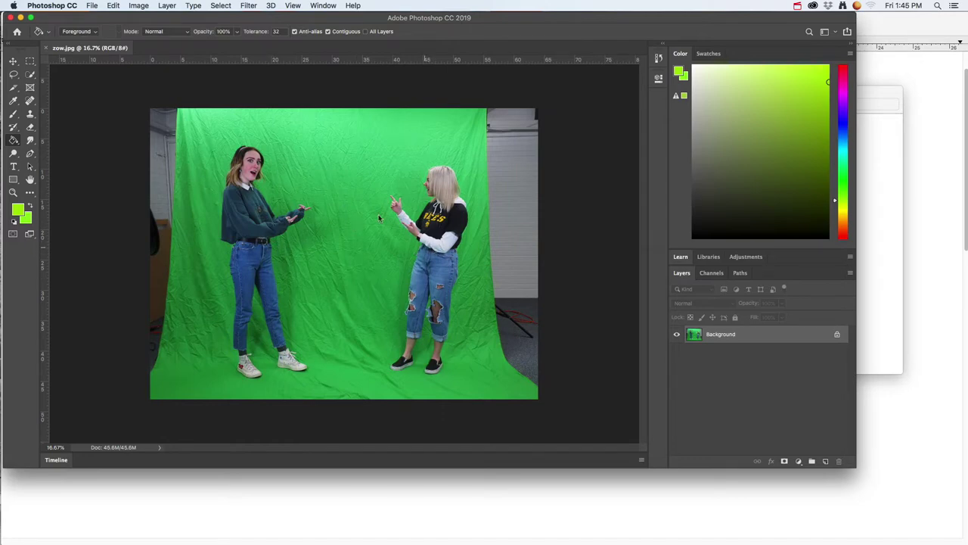
Step: Choose the Quick Selection Tool, enlarge its brush to 170 and zoom in slightly on zow.jpg
left_click(30, 75)
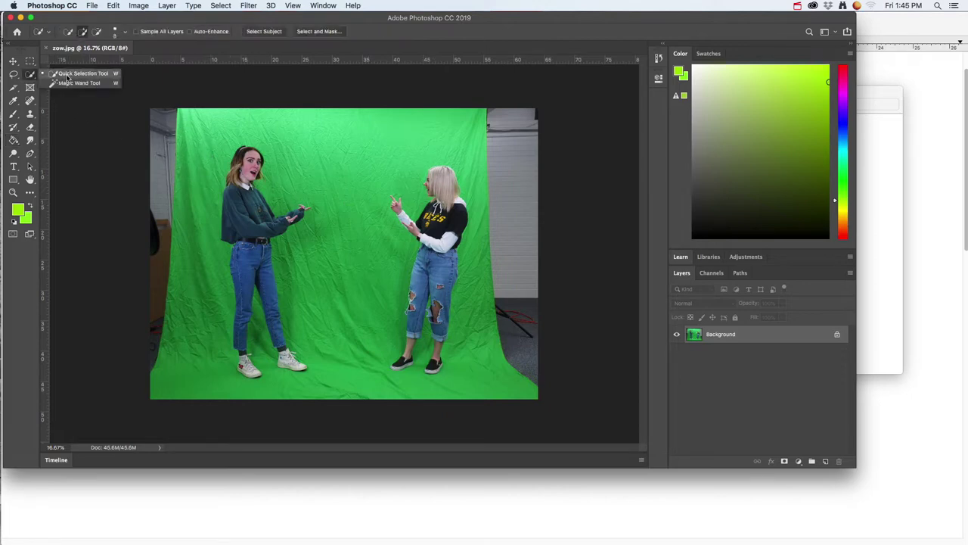
left_click(105, 76)
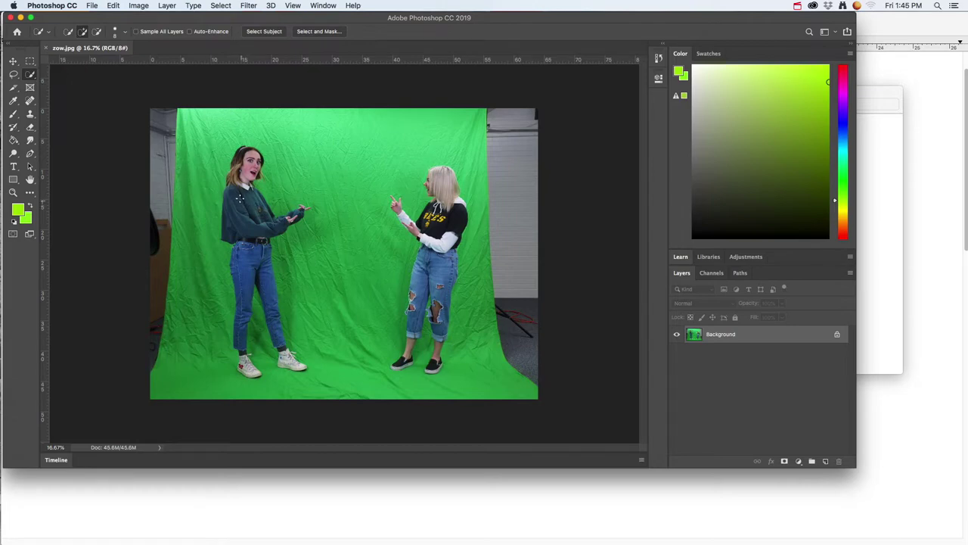
left_click(49, 32)
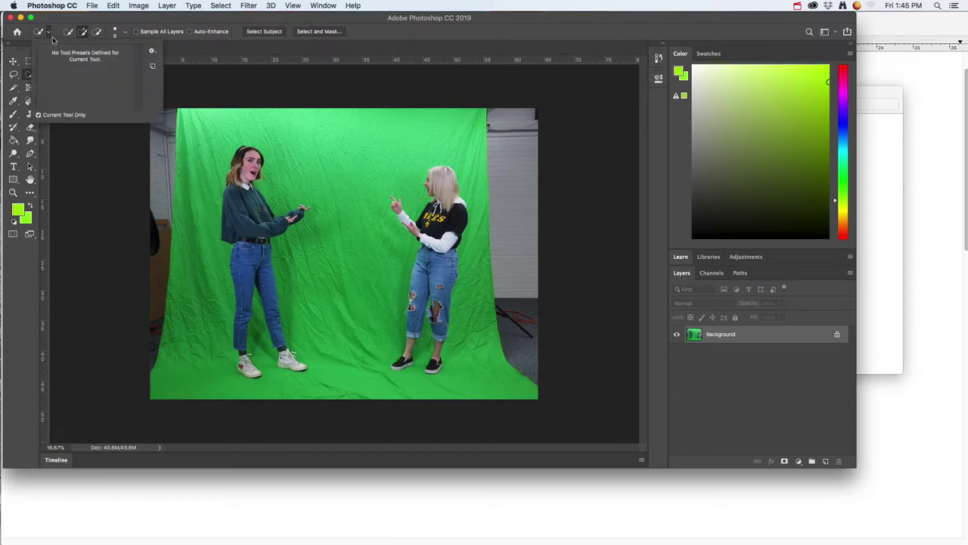
left_click(50, 35)
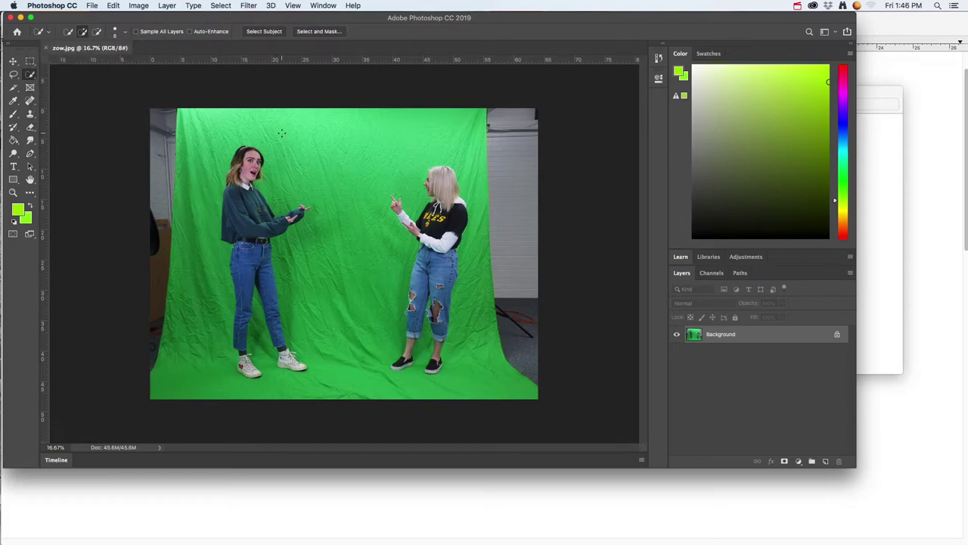
key("bracketright")
key("bracketright")
key("super+equal")
key("super+equal")
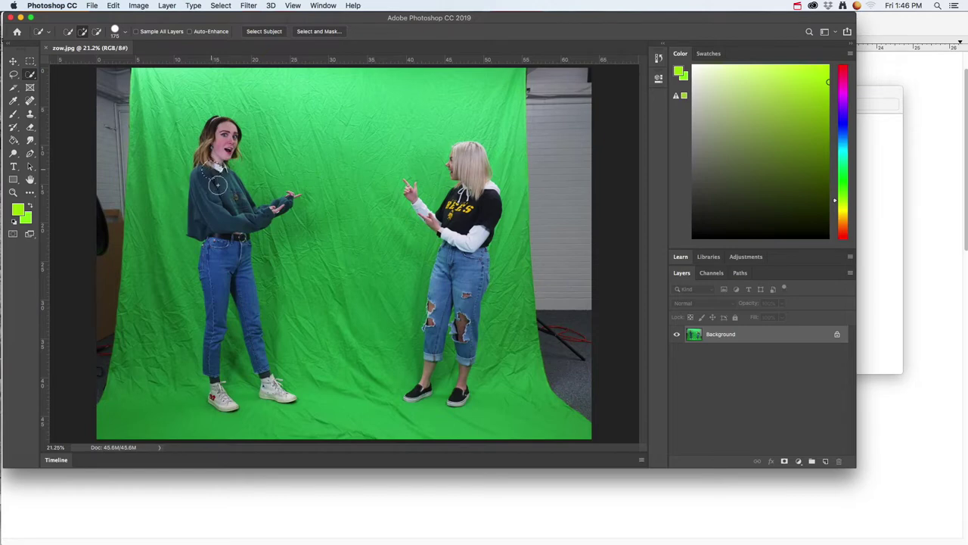
Step: Paint a Quick Selection over the left woman's sweater, jeans, legs, head and hair
left_click(220, 219)
mouse_move(216, 252)
left_mouse_down()
mouse_move(235, 297)
mouse_move(243, 292)
mouse_move(216, 307)
left_mouse_up()
mouse_move(210, 365)
left_mouse_down()
mouse_move(249, 350)
mouse_move(265, 375)
mouse_move(219, 401)
left_mouse_up()
left_click_drag(223, 147, 227, 136)
Step: Subtract stray green with a smaller brush, then return to Add mode at about 100
key("alt")
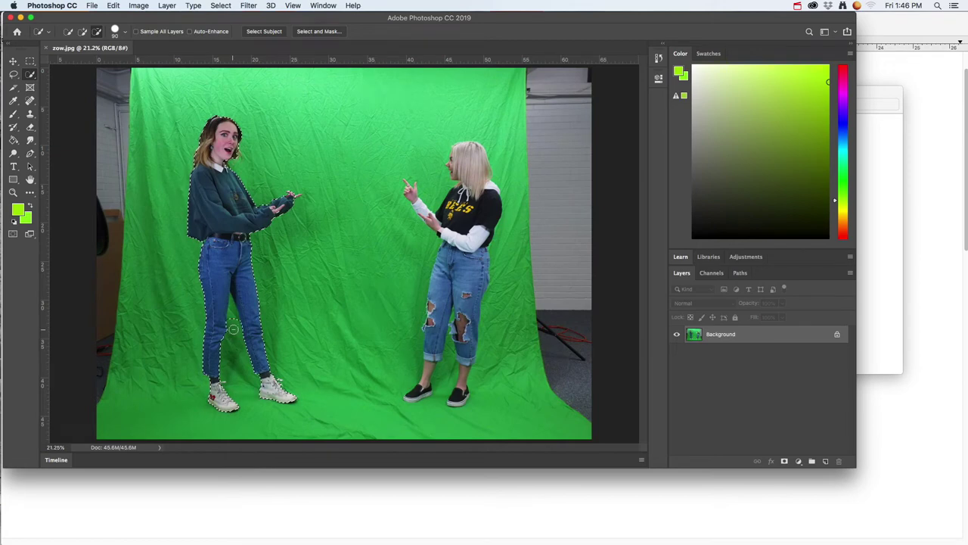
key("bracketleft")
key("bracketleft")
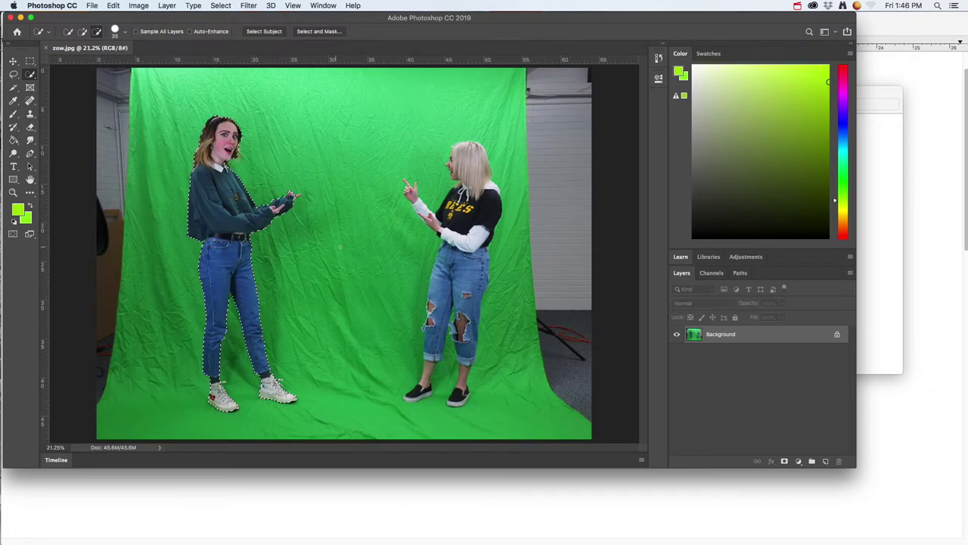
left_click(83, 31)
key("bracketright")
key("bracketright")
key("bracketright")
key("bracketright")
left_click(467, 164)
Step: Add the blonde woman from hair to ankles and subtract the green sliver by her feet
mouse_move(467, 163)
left_mouse_down()
mouse_move(448, 231)
mouse_move(463, 269)
mouse_move(459, 313)
mouse_move(438, 315)
mouse_move(468, 342)
mouse_move(469, 368)
mouse_move(462, 378)
mouse_move(436, 370)
mouse_move(435, 333)
mouse_move(437, 367)
mouse_move(417, 390)
mouse_move(459, 395)
mouse_move(440, 387)
left_mouse_up()
key("bracketleft")
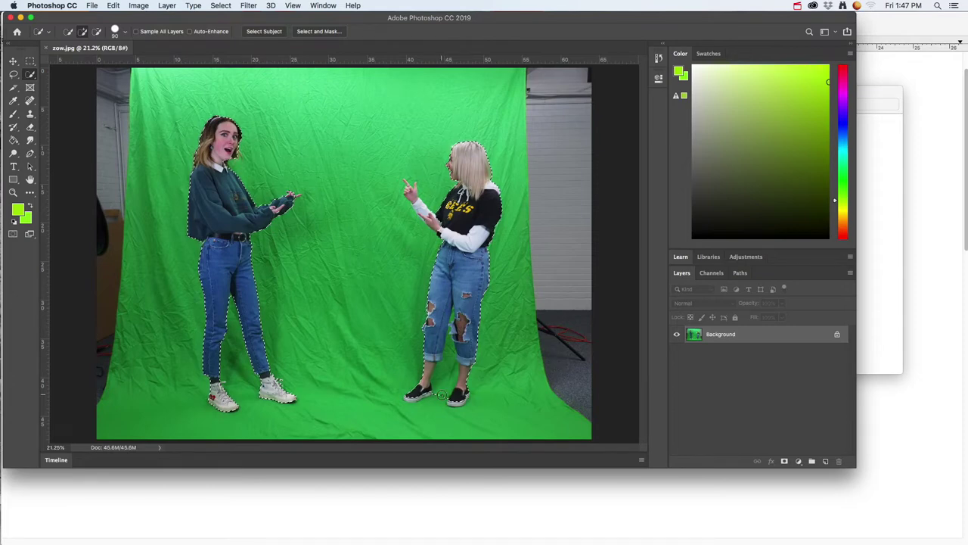
key("alt")
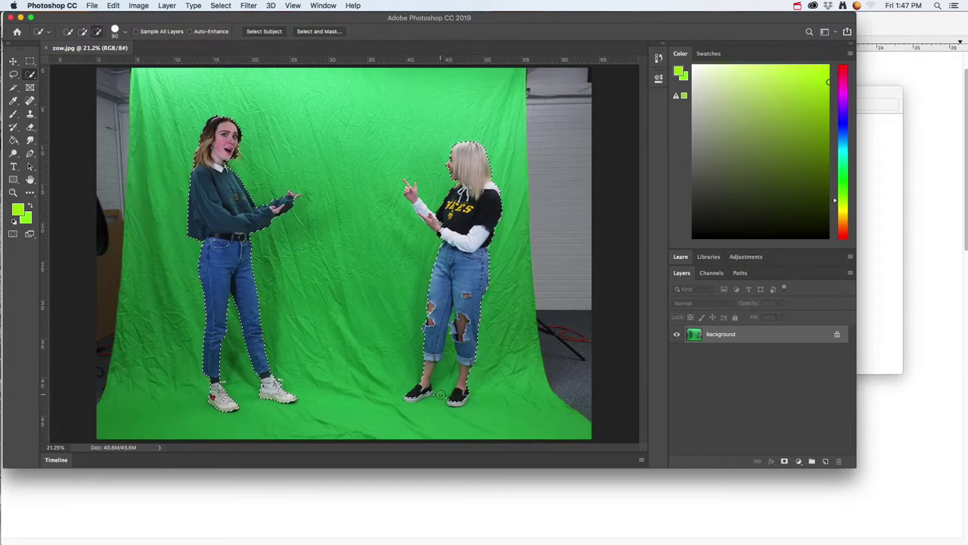
left_click(448, 373, "alt")
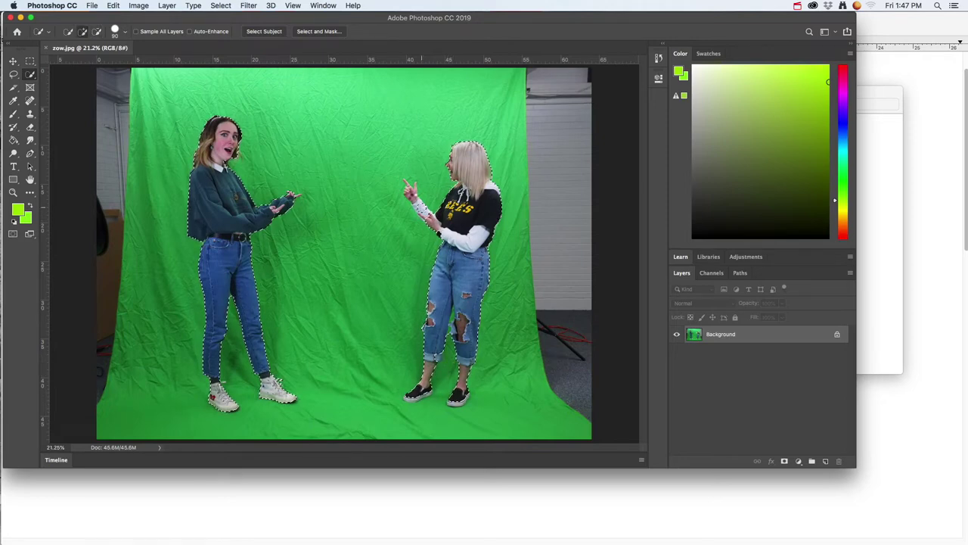
key("alt")
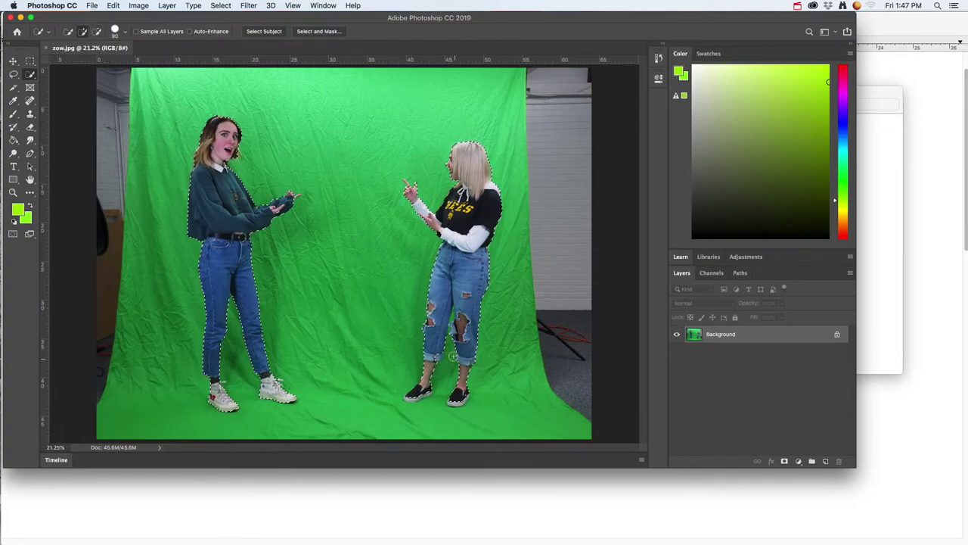
Step: Zoom in and remove the green between the blonde woman's legs from the selection
scroll(445, 353, "up", 5)
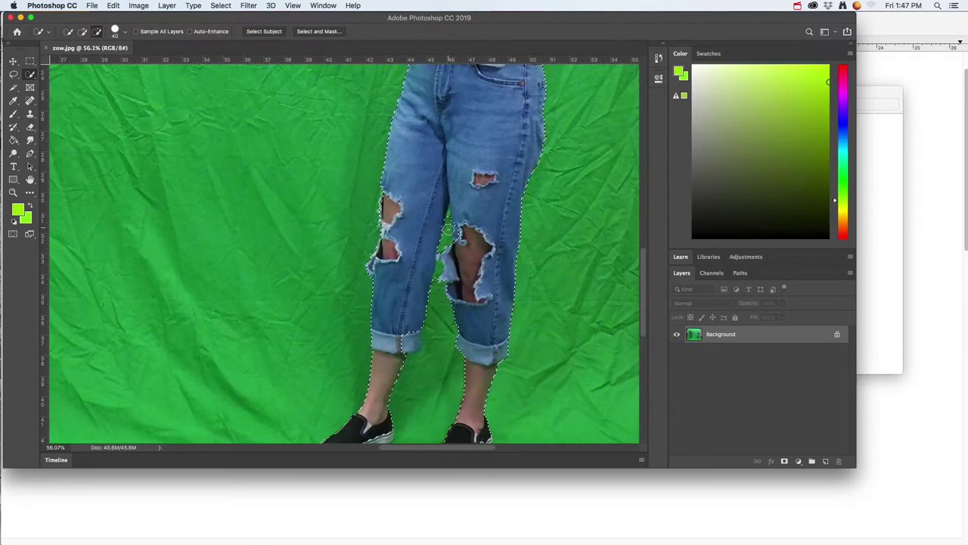
left_click(439, 272, "alt")
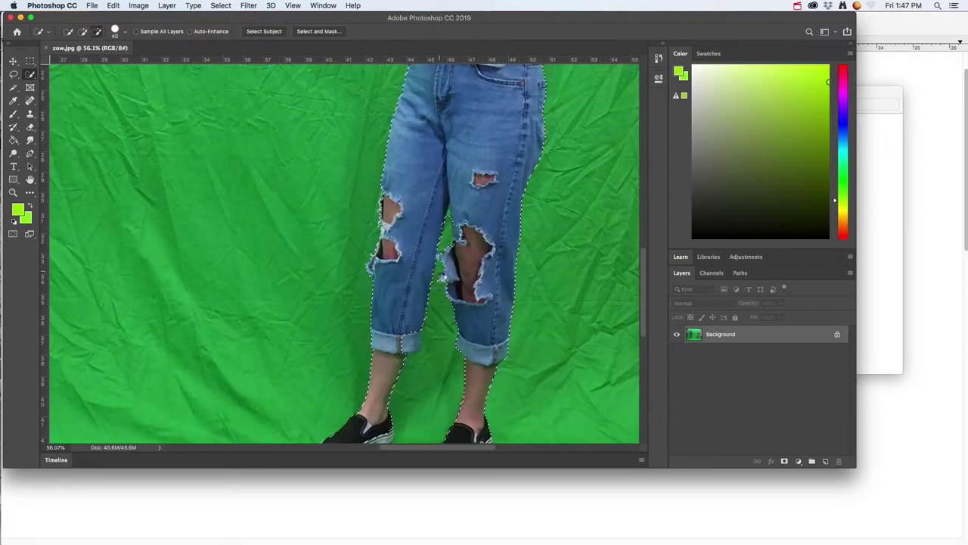
left_click_drag(441, 157, 444, 320)
left_click_drag(424, 152, 422, 280)
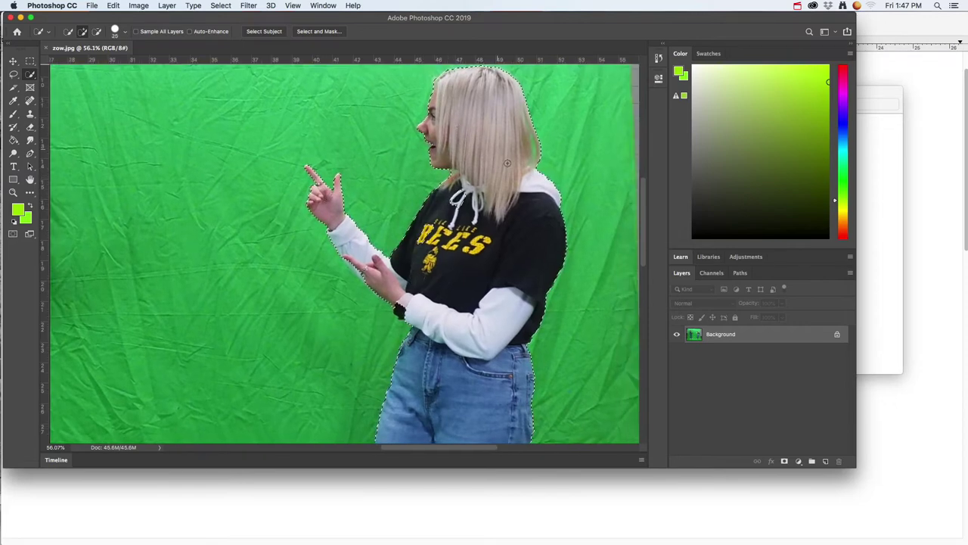
Step: Add the left woman's hair strands to the selection
scroll(355, 276, "left", 10)
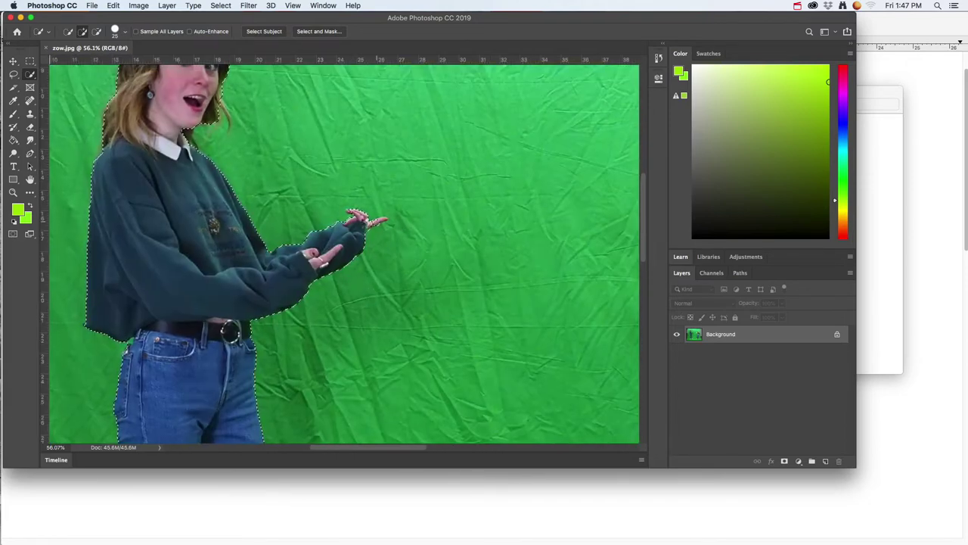
scroll(261, 216, "up", 3)
left_click(246, 214)
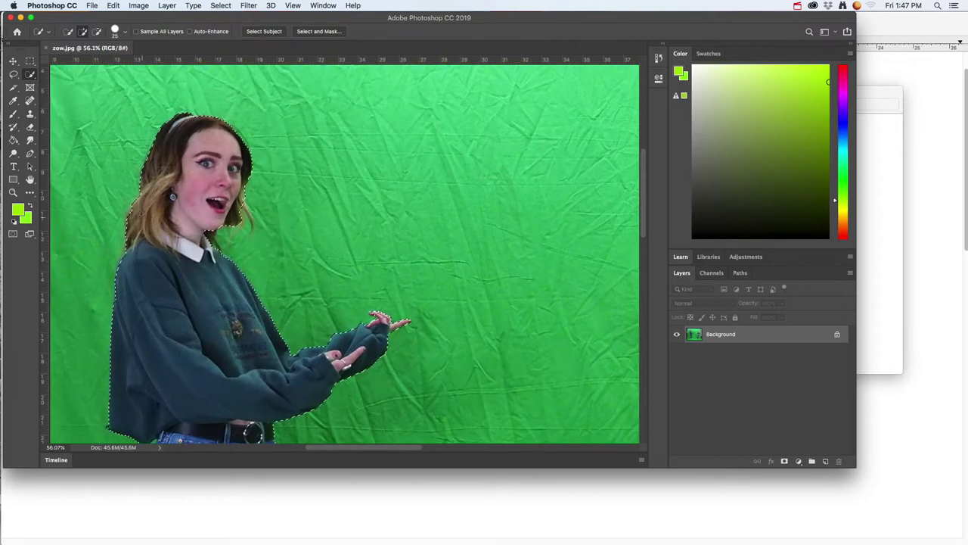
scroll(394, 235, "down", 3)
scroll(394, 235, "right", 1)
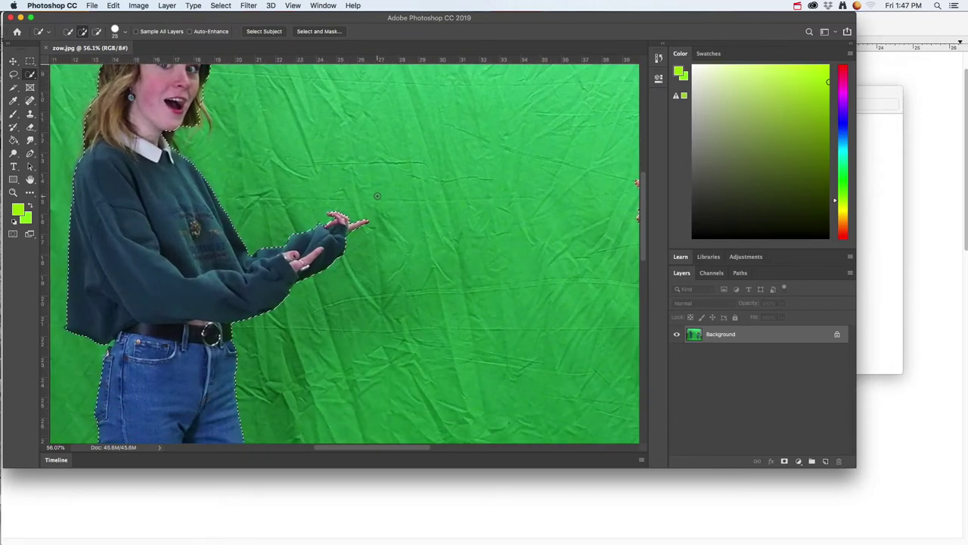
Step: Open Select and Mask, keeping the red Overlay view mode
left_click(314, 33)
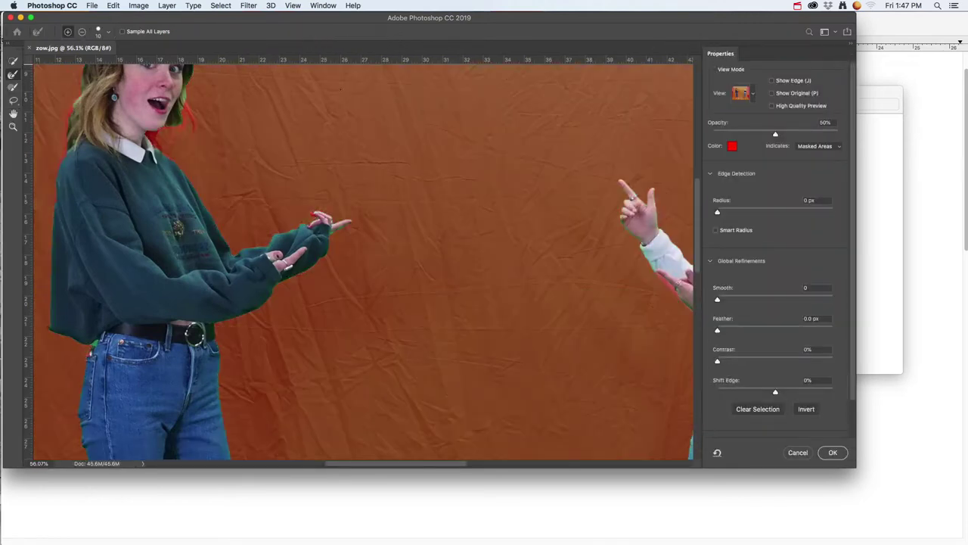
key("alt")
left_click(754, 94)
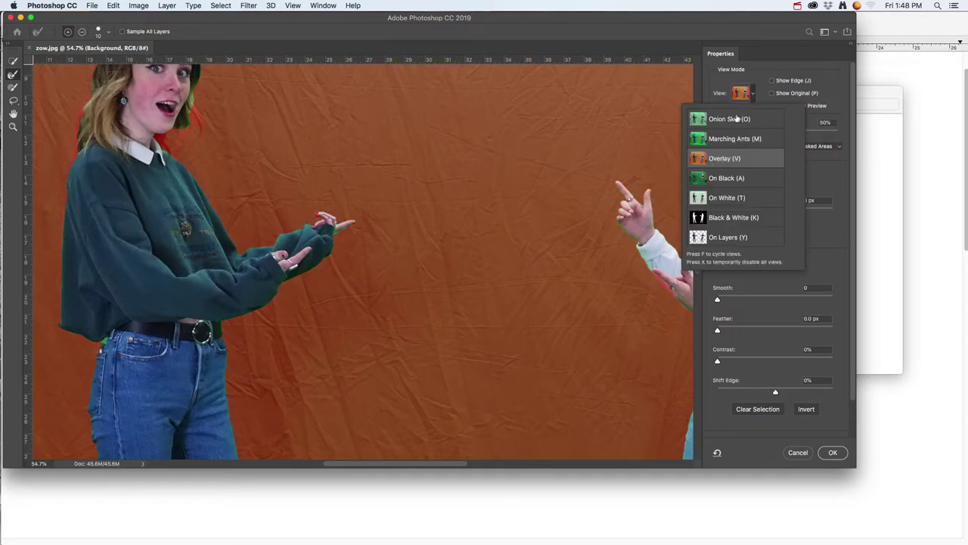
key("o")
left_click(754, 94)
left_click(754, 94)
left_click(644, 42)
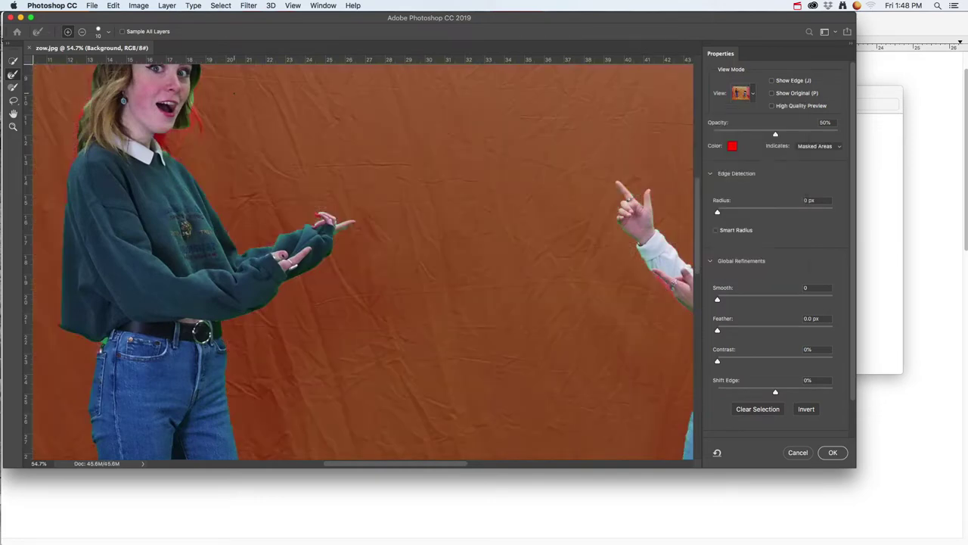
Step: Choose the Refine Edge Brush Tool at size 25 and hide the rulers
left_click(13, 86)
left_click(12, 74)
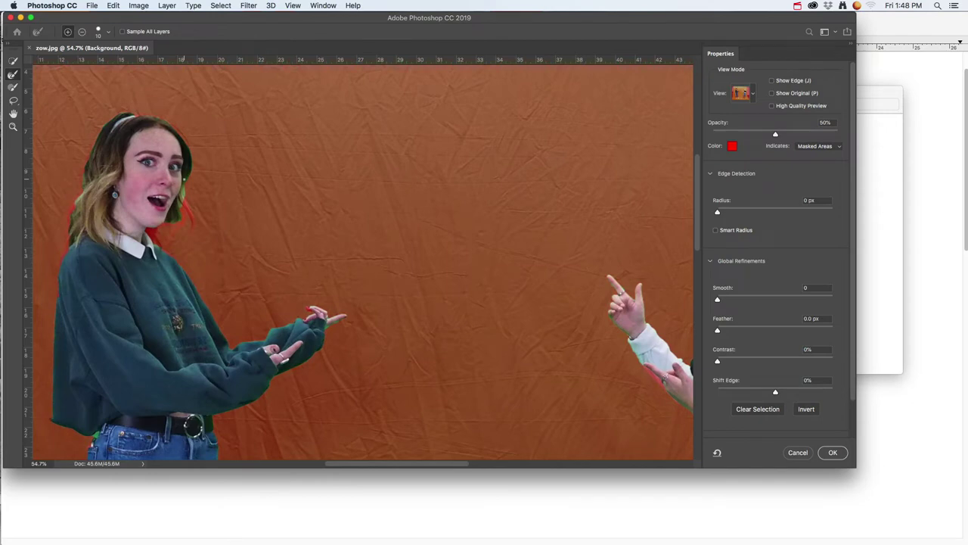
key("bracketright")
key("super+r")
Step: Refine the mask along the blonde woman's hair and around her lower hand
scroll(175, 327, "down", 5)
scroll(262, 310, "right", 6)
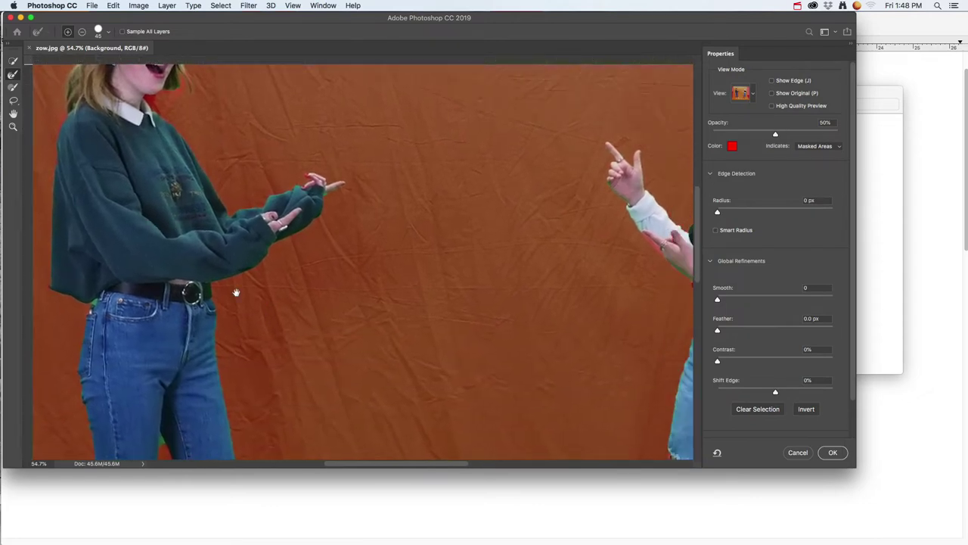
scroll(389, 257, "right", 5)
key("super+r")
scroll(420, 287, "up", 4)
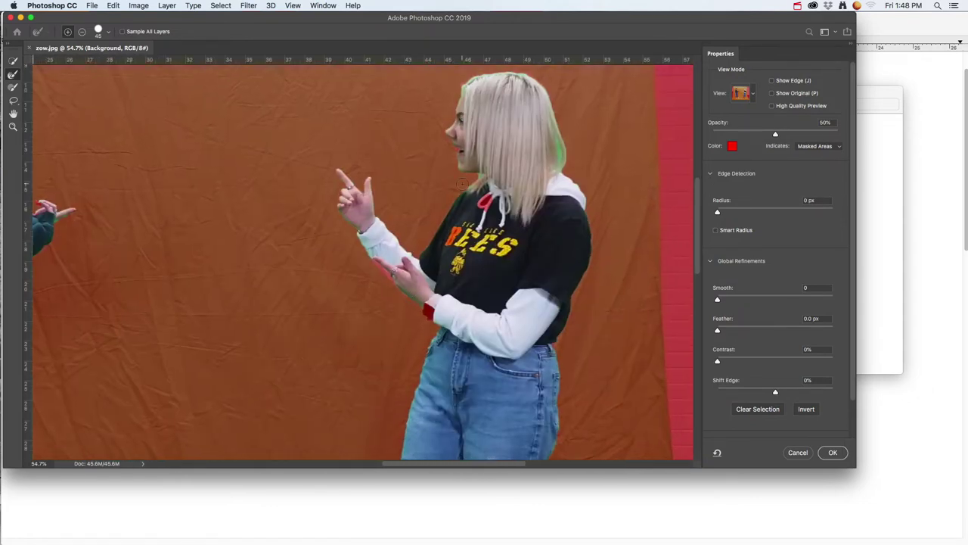
left_click_drag(558, 144, 553, 130)
left_click_drag(489, 79, 462, 95)
mouse_move(408, 297)
left_mouse_down()
mouse_move(382, 271)
mouse_move(429, 299)
left_mouse_up()
Step: Pan down to the jeans and brush the left jean cuff back into the selection
scroll(514, 308, "down", 5)
scroll(514, 308, "right", 2)
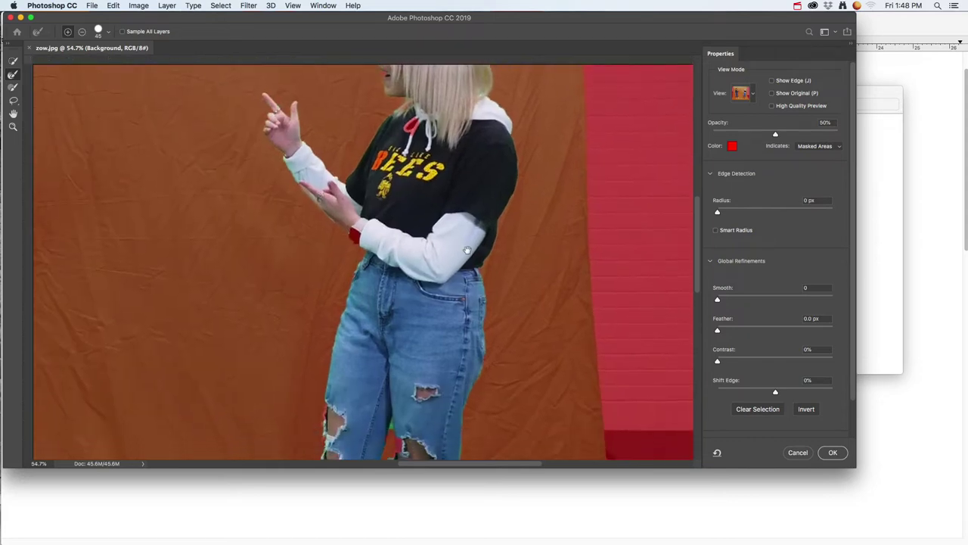
left_click_drag(490, 338, 500, 238)
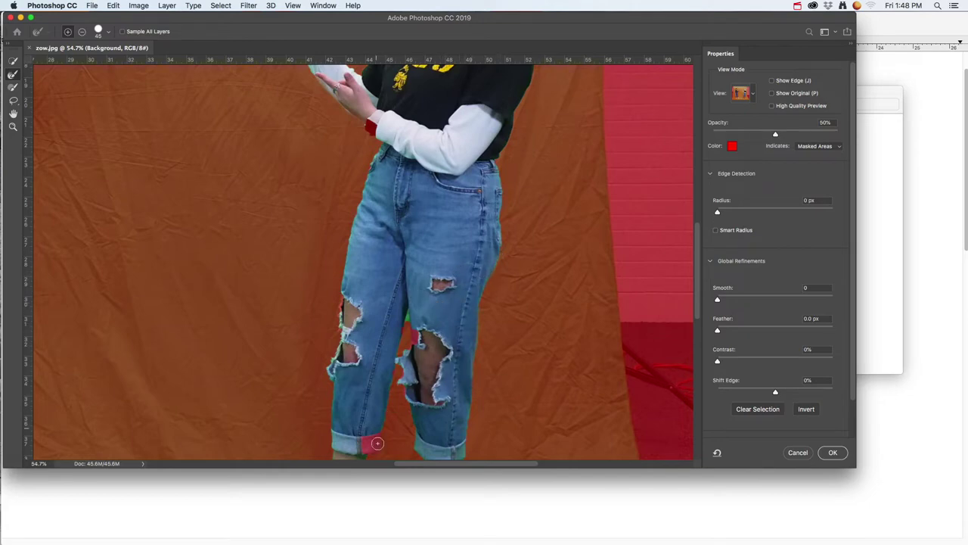
left_click_drag(379, 437, 409, 327)
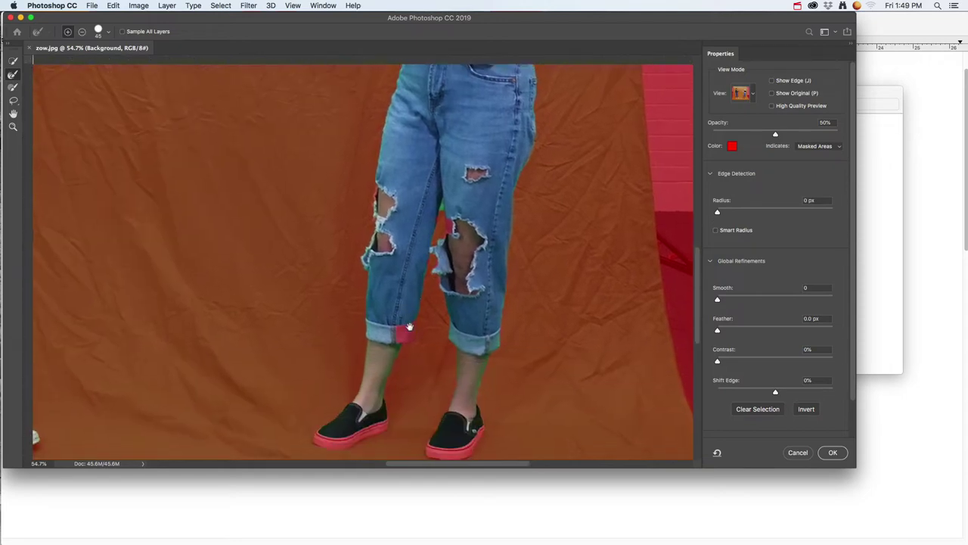
left_click(12, 88)
mouse_move(385, 329)
left_mouse_down()
mouse_move(401, 324)
mouse_move(399, 336)
left_mouse_up()
left_click(13, 74)
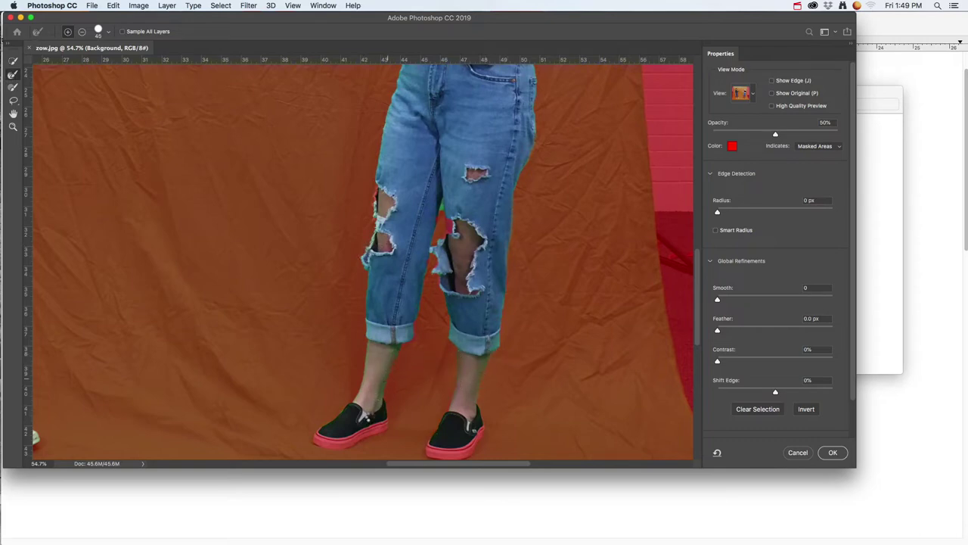
Step: Refine the mask edges along both shoe soles with the Refine Edge Brush
scroll(356, 428, "down", 5)
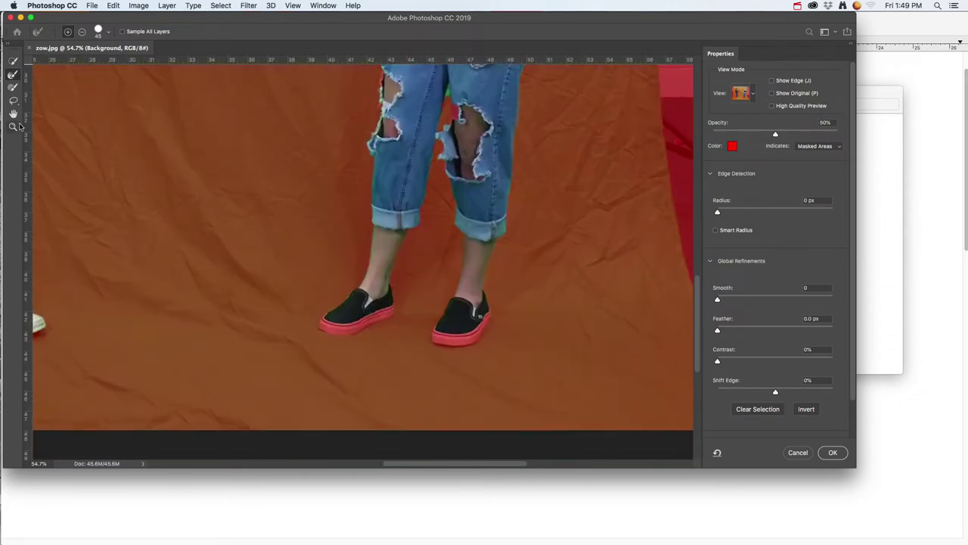
left_click(13, 88)
mouse_move(353, 311)
left_mouse_down()
mouse_move(373, 316)
mouse_move(359, 327)
mouse_move(322, 325)
left_mouse_up()
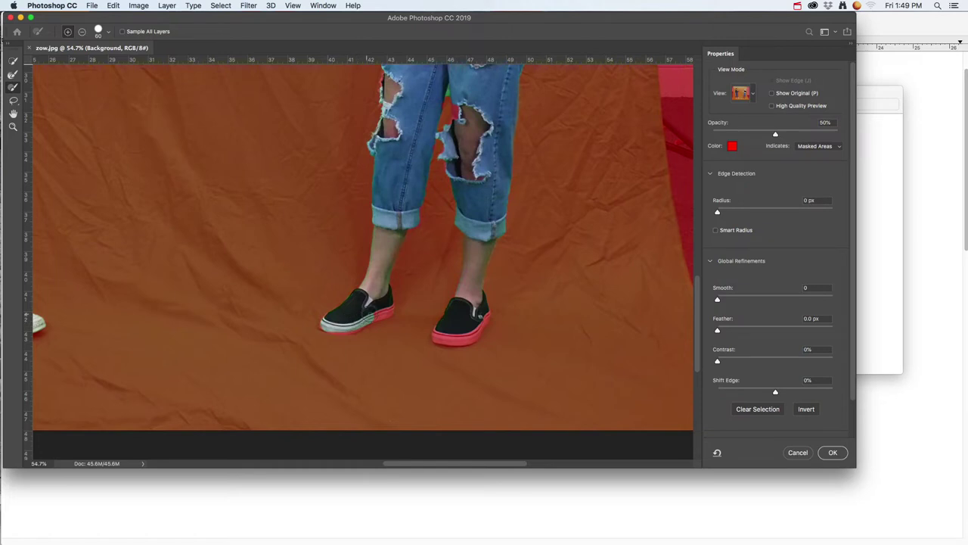
mouse_move(361, 324)
left_mouse_down()
mouse_move(330, 325)
mouse_move(351, 330)
mouse_move(390, 307)
left_mouse_up()
left_click(445, 337)
mouse_move(454, 339)
left_mouse_down()
mouse_move(484, 317)
mouse_move(458, 339)
mouse_move(441, 335)
left_mouse_up()
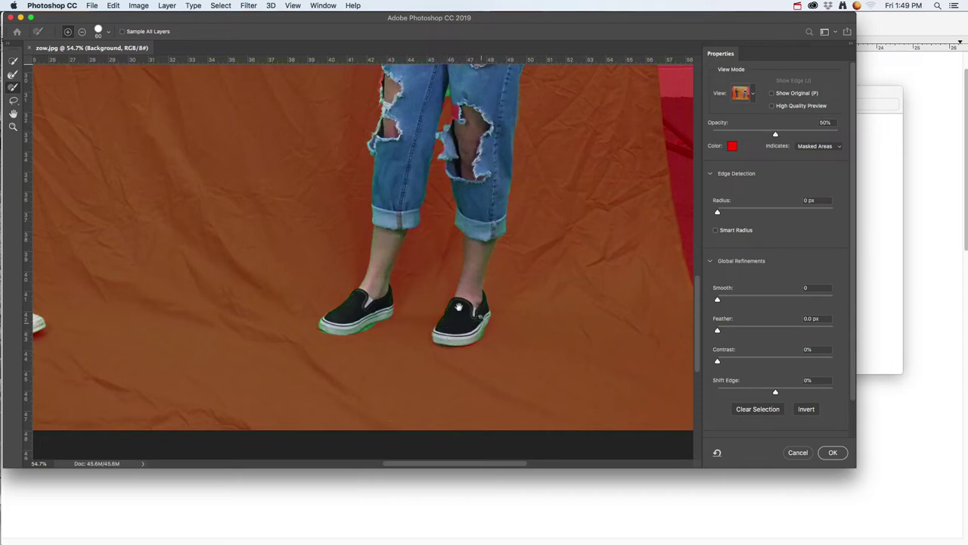
Step: Move to the green-sweater woman and refine the edges along her jeans down to her sneakers
scroll(341, 155, "up", 5)
scroll(341, 155, "up", 5)
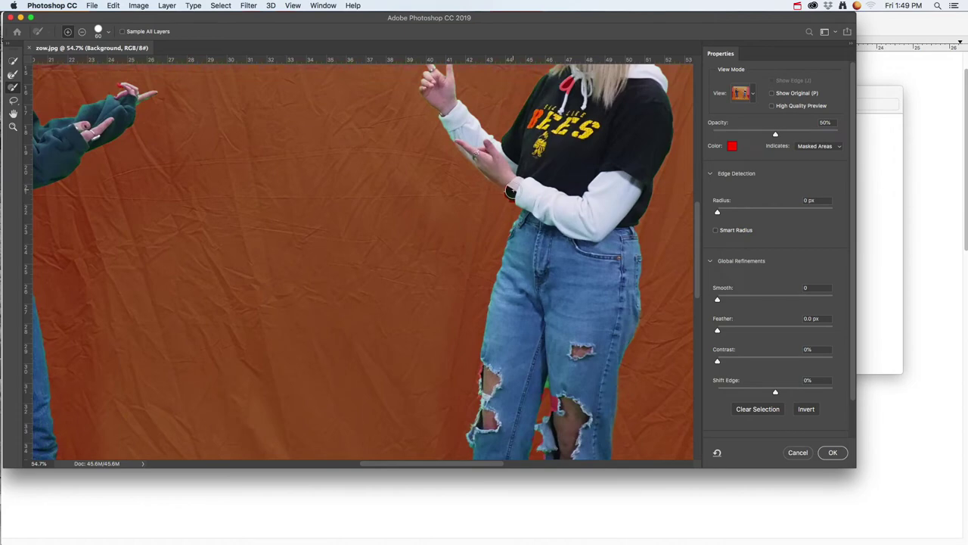
left_click_drag(144, 165, 469, 356)
key("super+r")
left_click(12, 75)
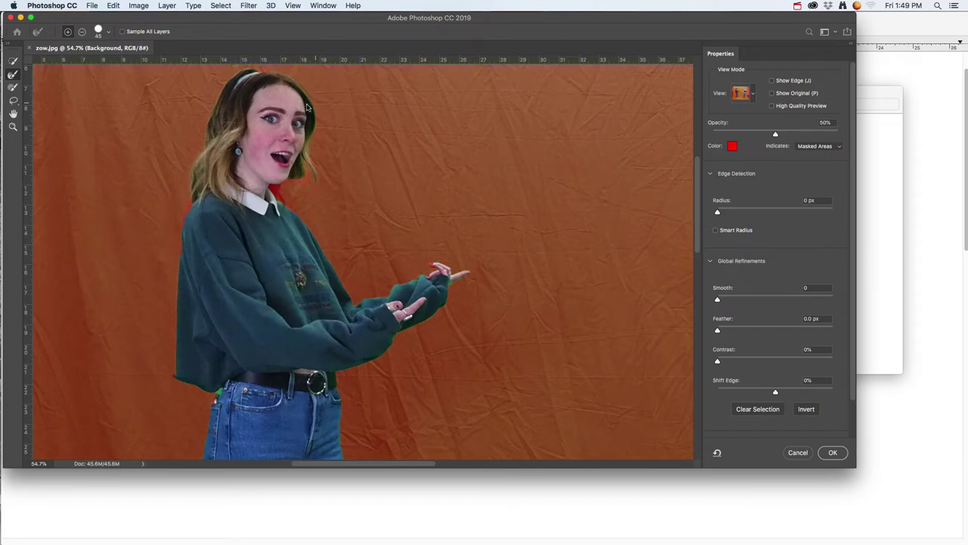
scroll(226, 227, "down", 3)
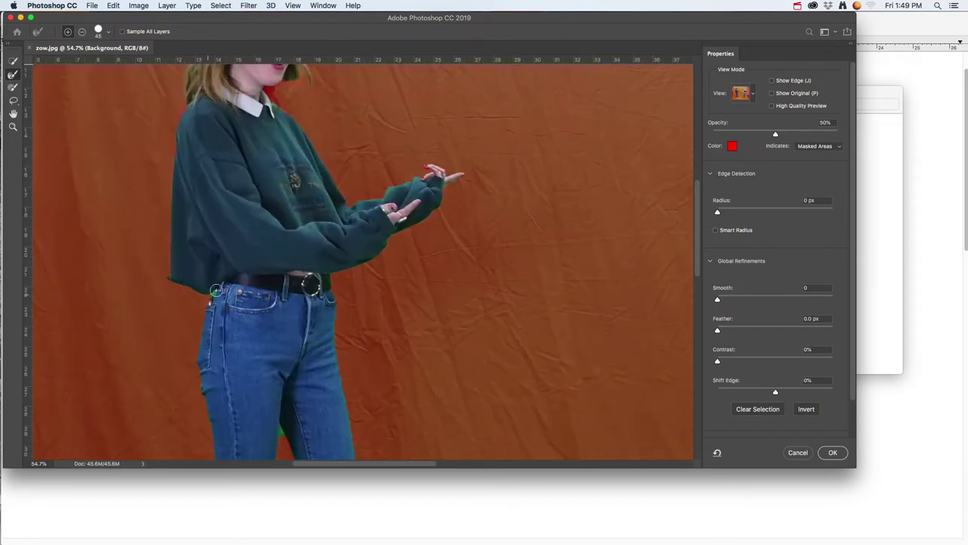
left_click_drag(257, 338, 274, 200)
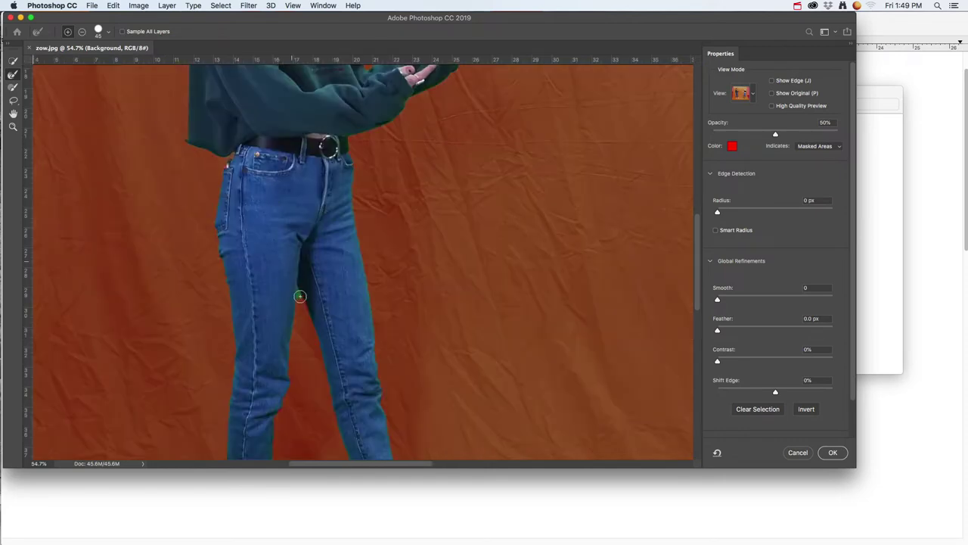
left_click_drag(235, 342, 257, 194)
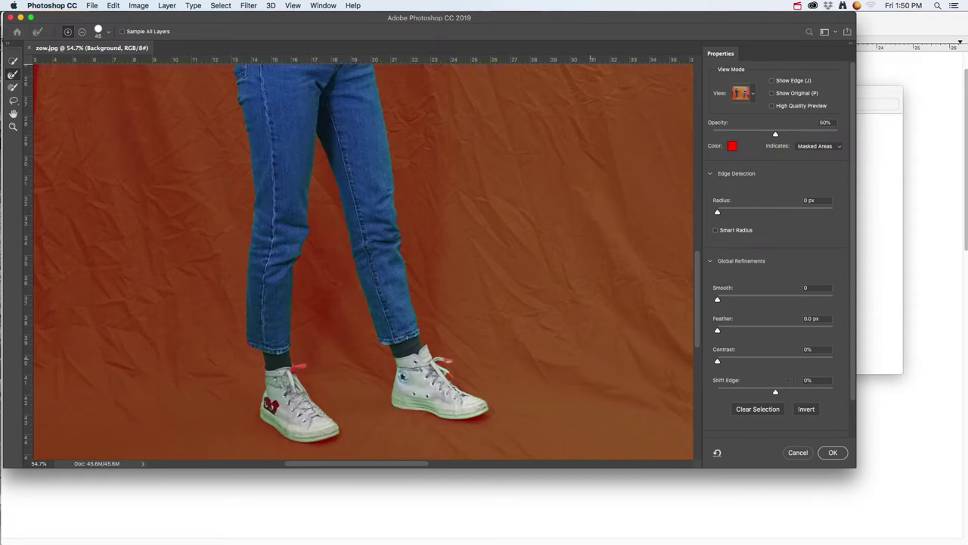
Step: Apply the refined selection as a layer mask hiding the green screen, enlarge the window, and switch to Finder
left_click(833, 452)
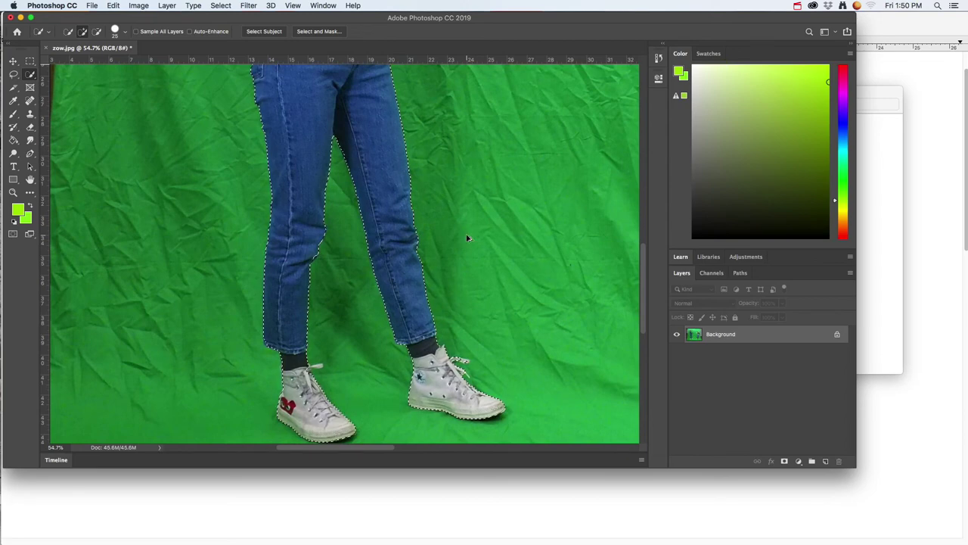
scroll(457, 233, "down", 3, "alt")
scroll(452, 230, "down", 4)
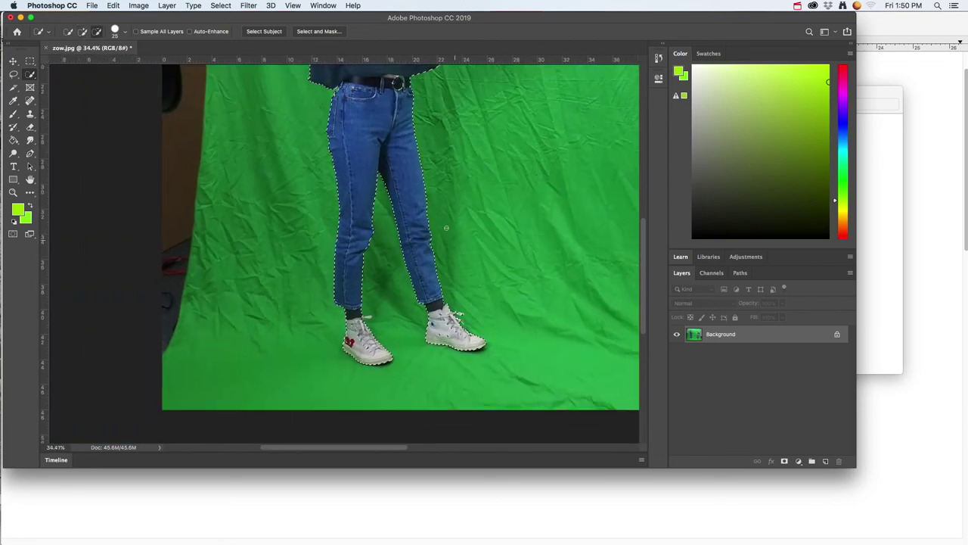
left_click_drag(521, 164, 389, 253)
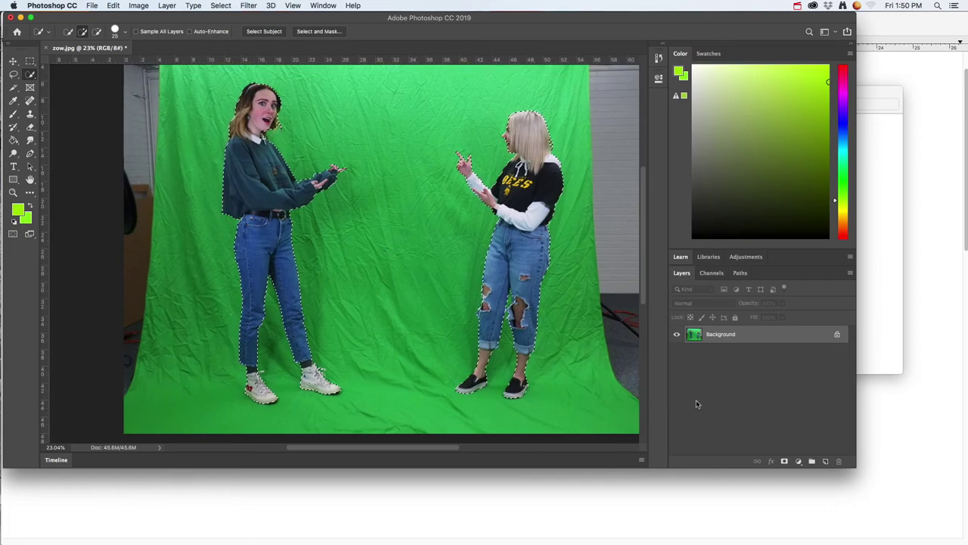
left_click(784, 462)
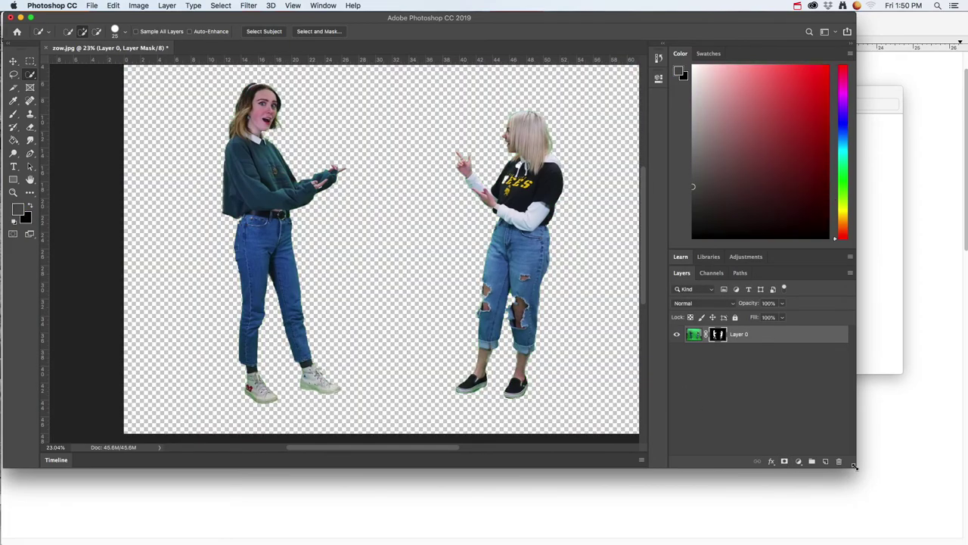
left_click_drag(854, 465, 942, 519)
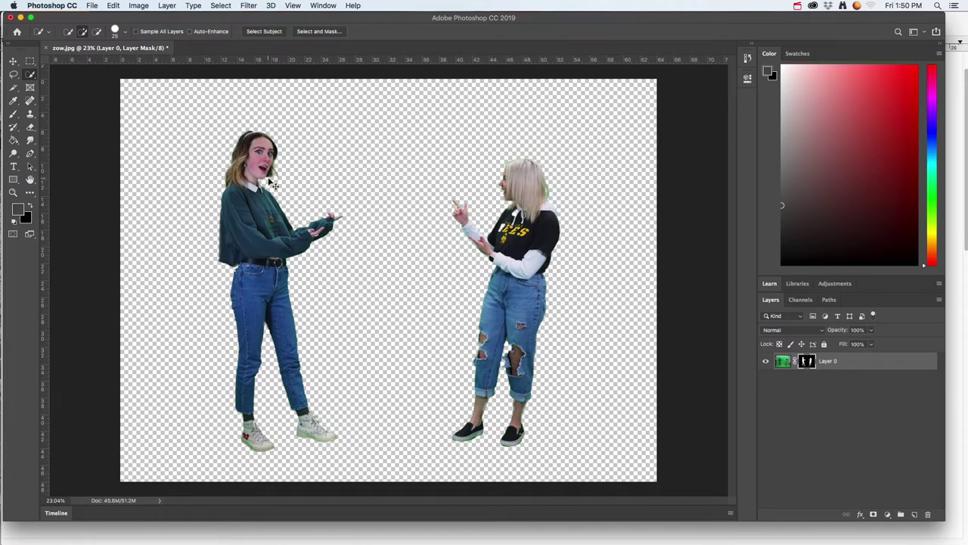
key("super+Tab")
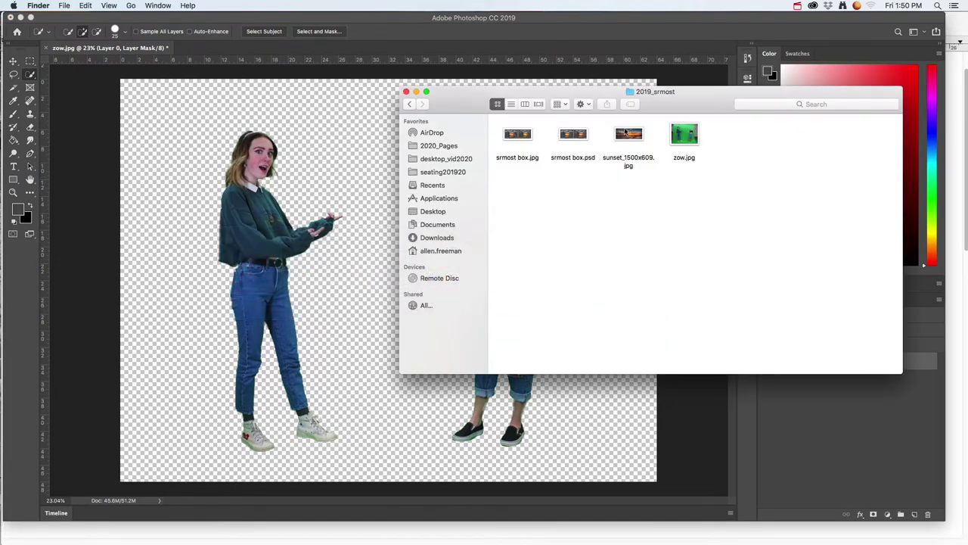
Step: Place sunset_1500x609.jpg from Finder as a new layer in the zow.jpg document
left_click(628, 135)
left_click_drag(632, 139, 304, 224)
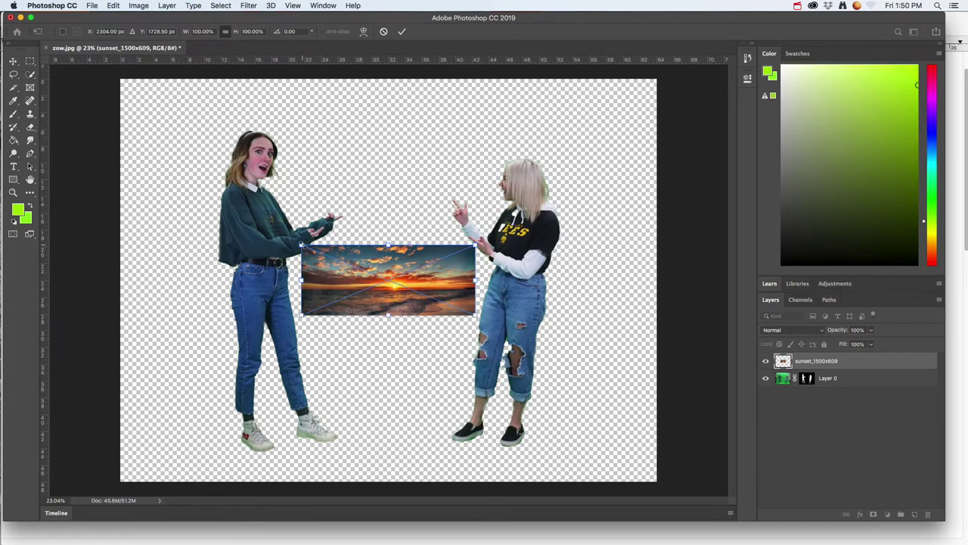
Step: Scale the sunset layer up with Free Transform until it covers the whole canvas, and commit
left_click_drag(300, 244, 105, 108)
key("super+minus")
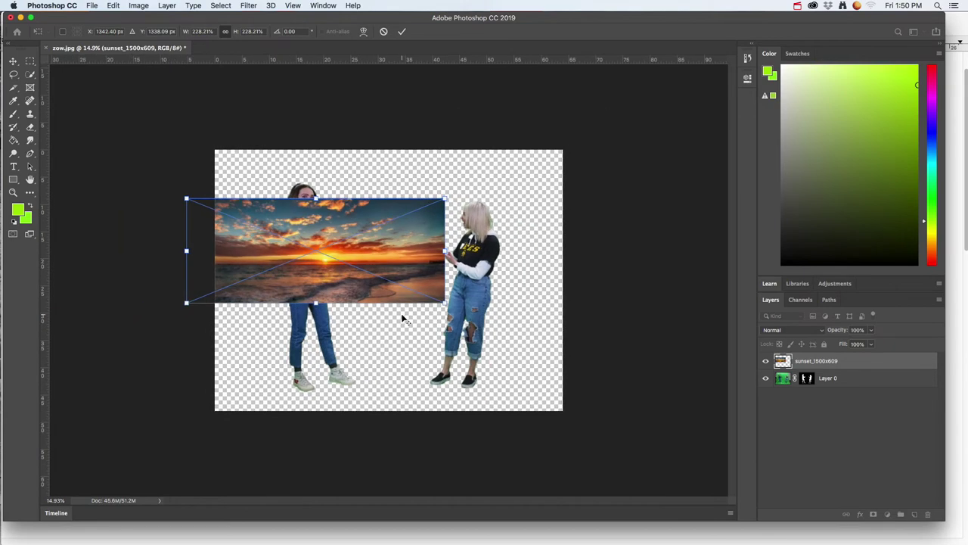
left_click_drag(444, 303, 642, 467)
left_click_drag(189, 200, 86, 93)
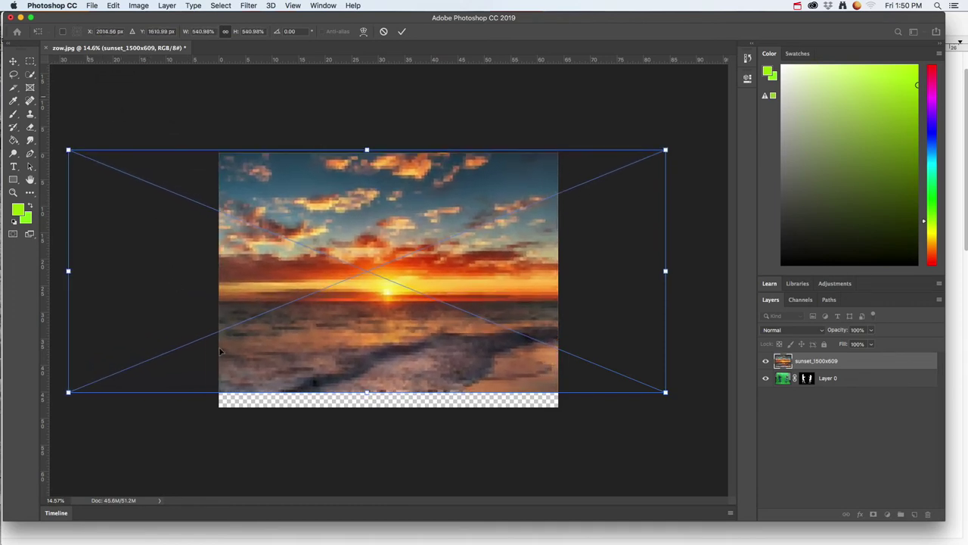
left_click_drag(665, 393, 702, 408)
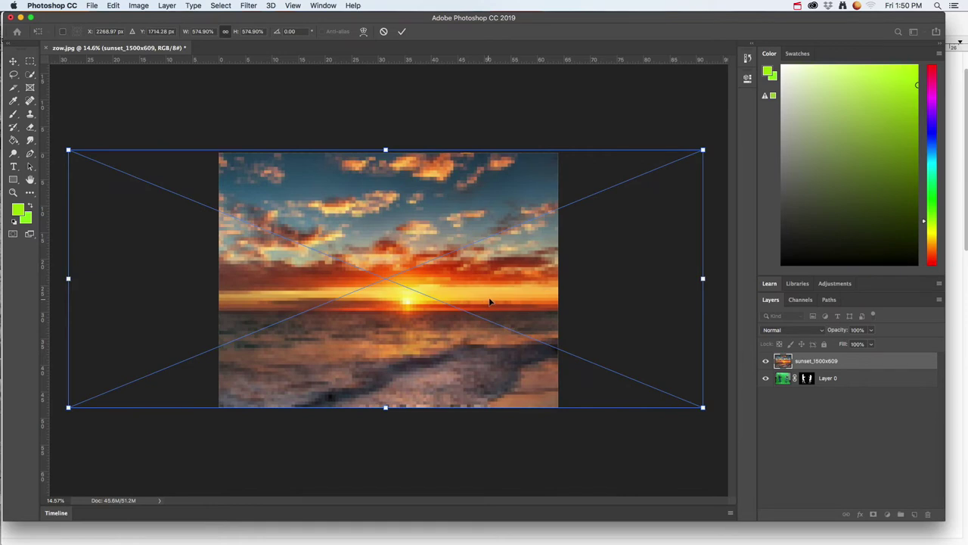
key("Return")
key("w")
left_click_drag(851, 363, 852, 381)
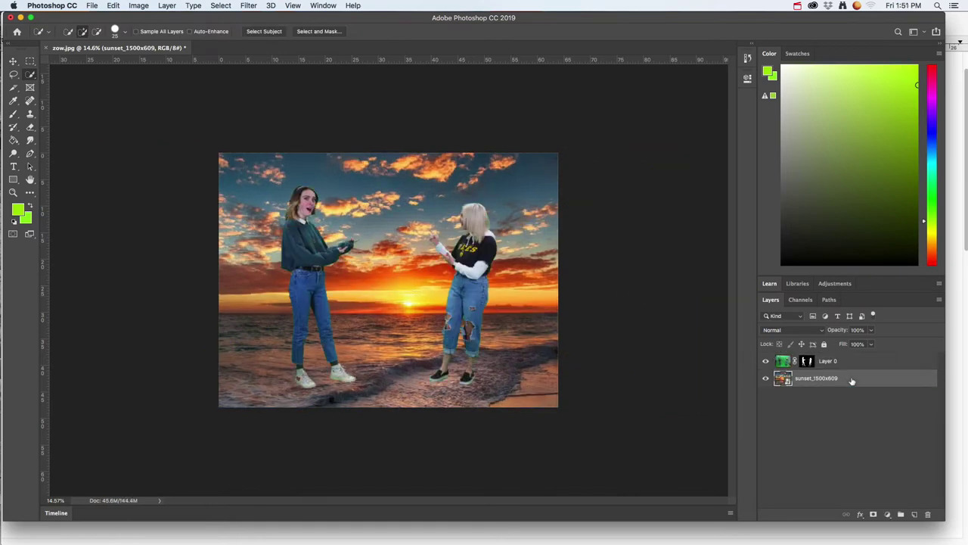
Step: Zoom in on the composite of the two women in front of the sunset
scroll(388, 280, "up", 5)
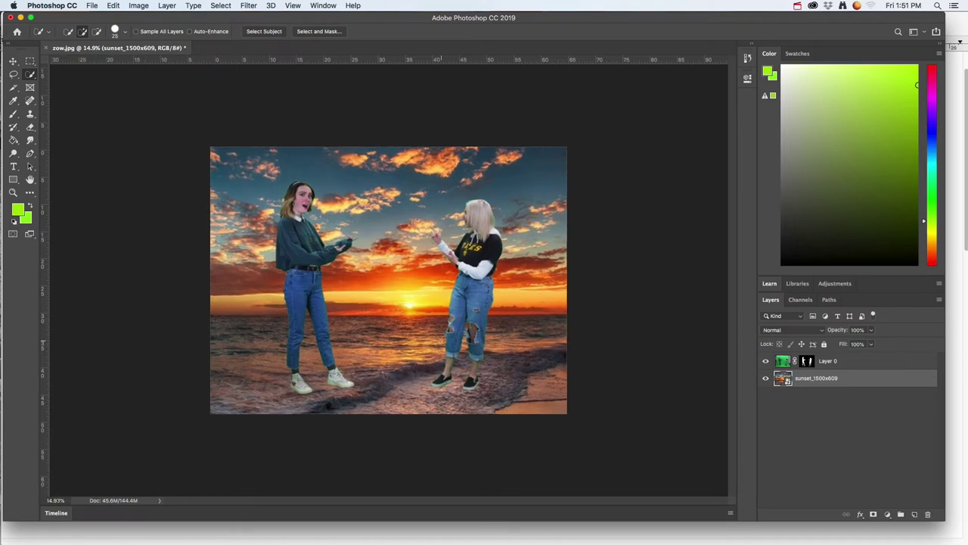
scroll(388, 280, "up", 2)
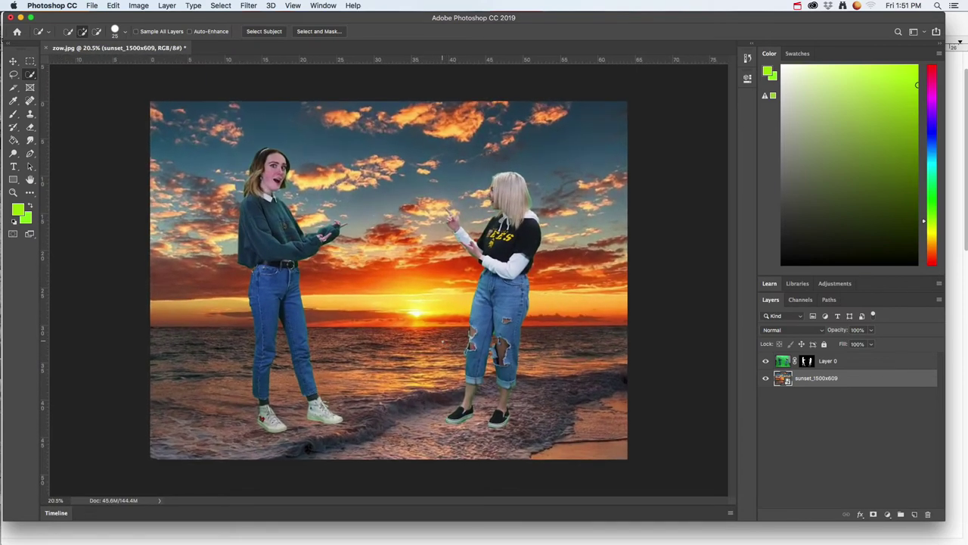
scroll(388, 280, "up", 3)
scroll(388, 279, "up", 1)
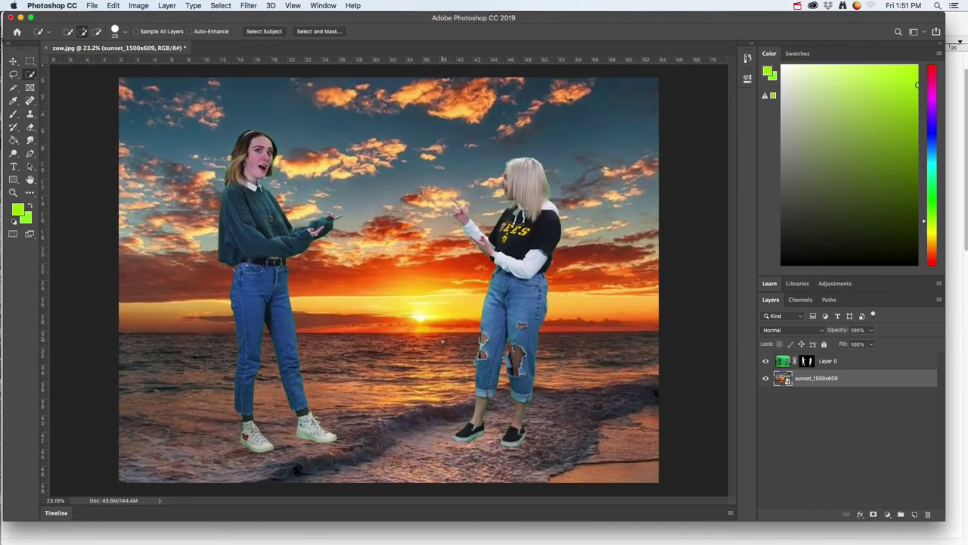
scroll(388, 280, "up", 2)
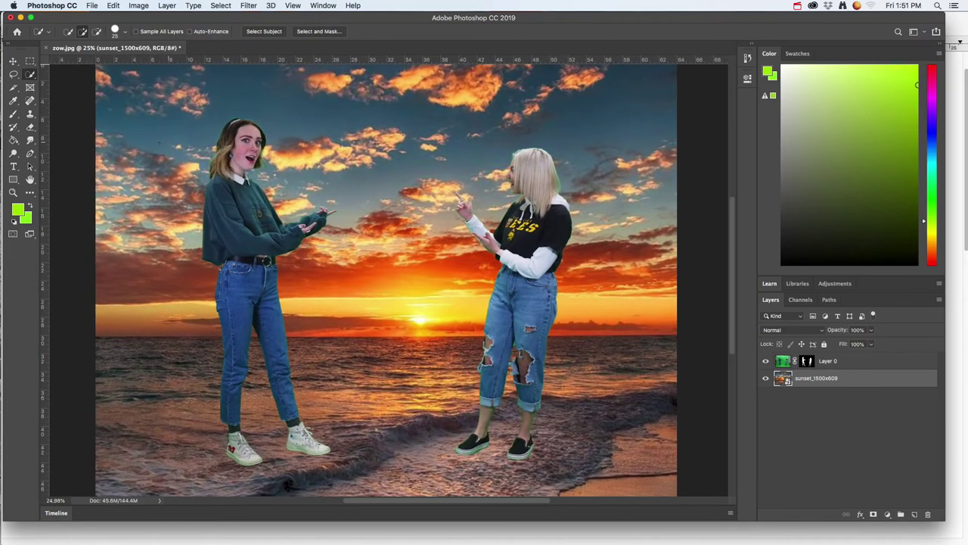
Step: Add a new empty layer above Layer 0 and name it 'hue'
left_click(839, 363)
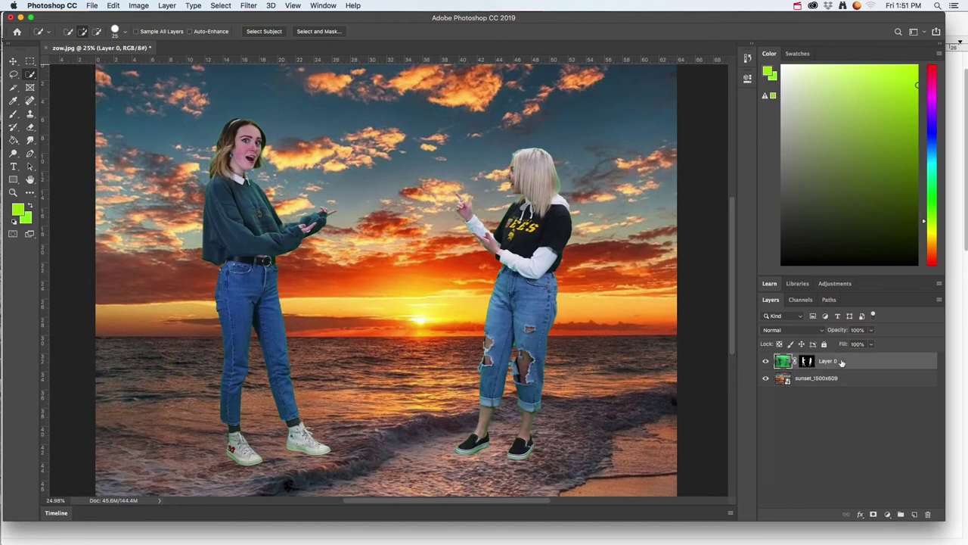
left_click(914, 515)
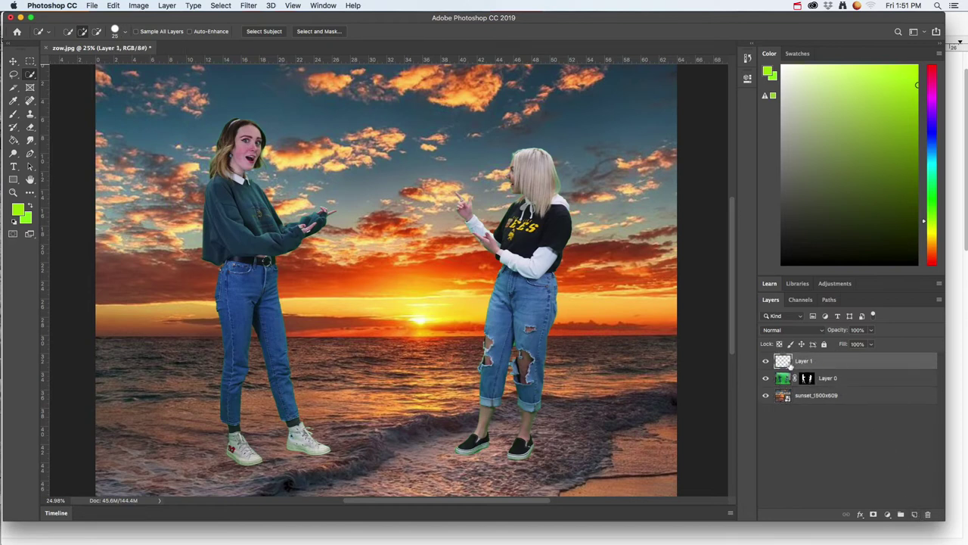
double_click(803, 361)
type("hue")
key("Return")
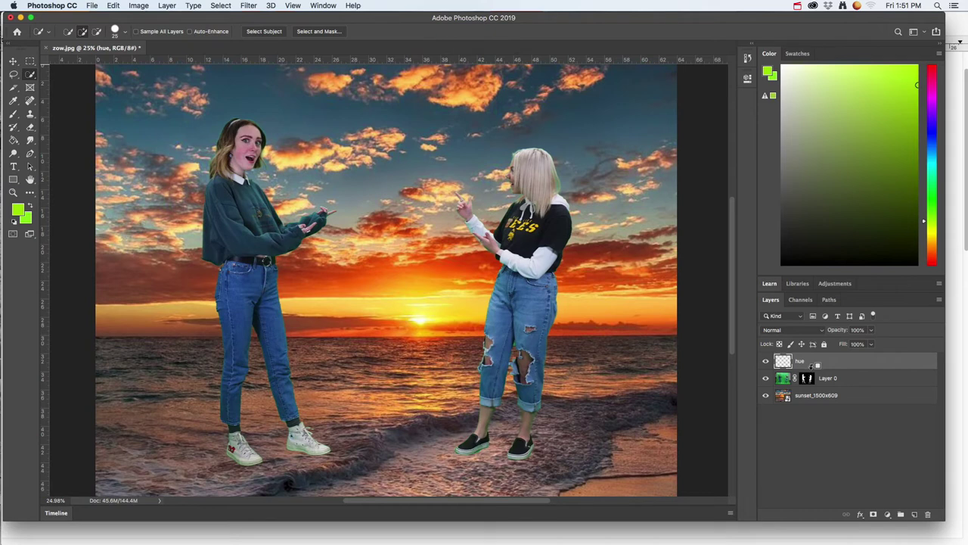
Step: Clip the hue layer to Layer 0 and set its blend mode to Hue
left_click(816, 366, "alt")
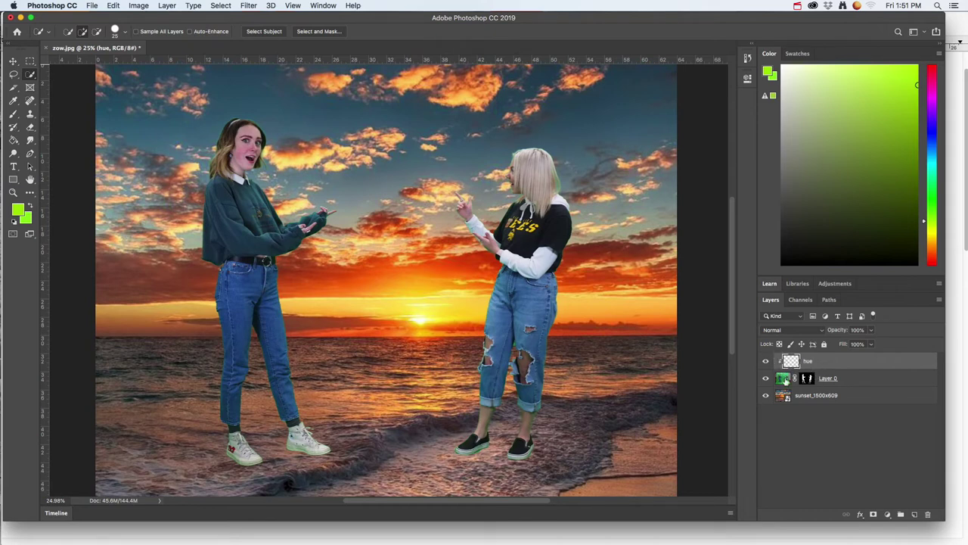
left_click(796, 334)
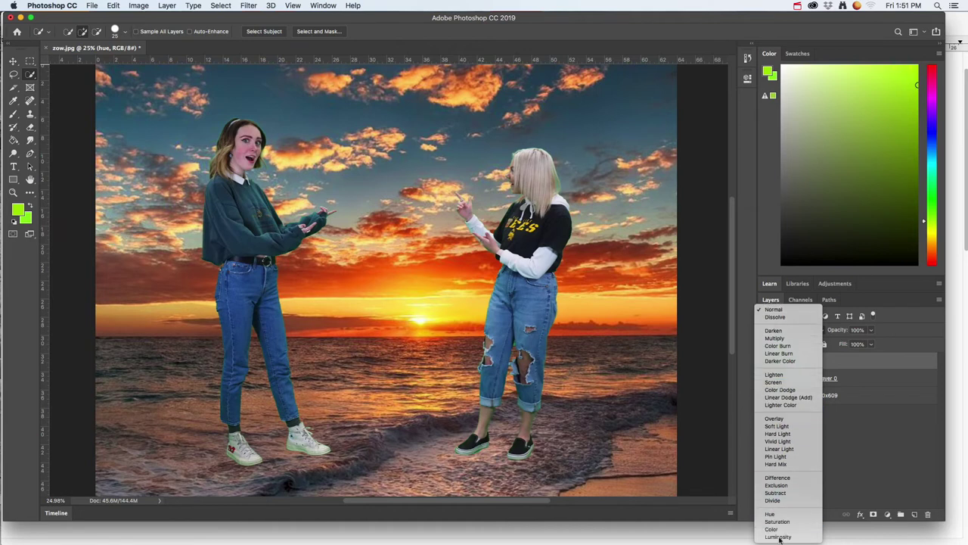
left_click(789, 517)
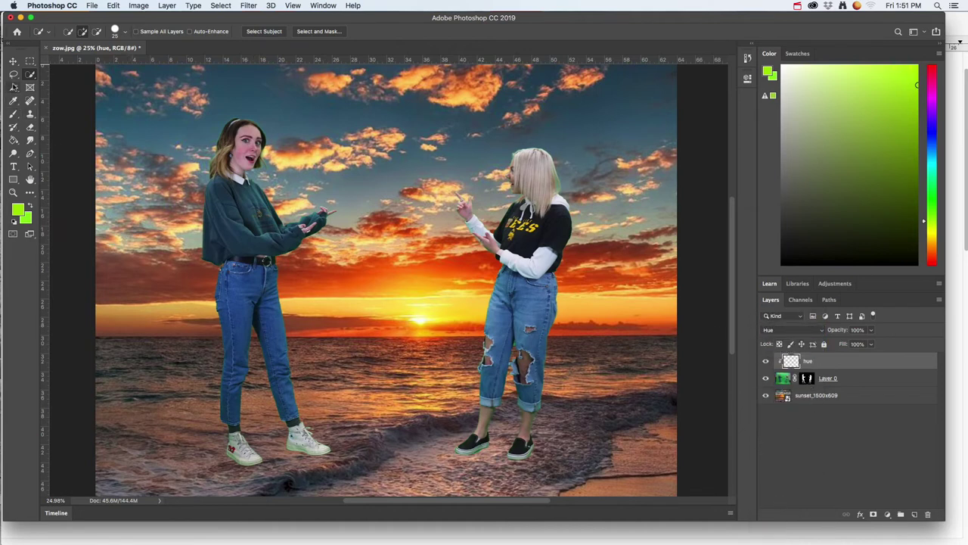
left_click(15, 114)
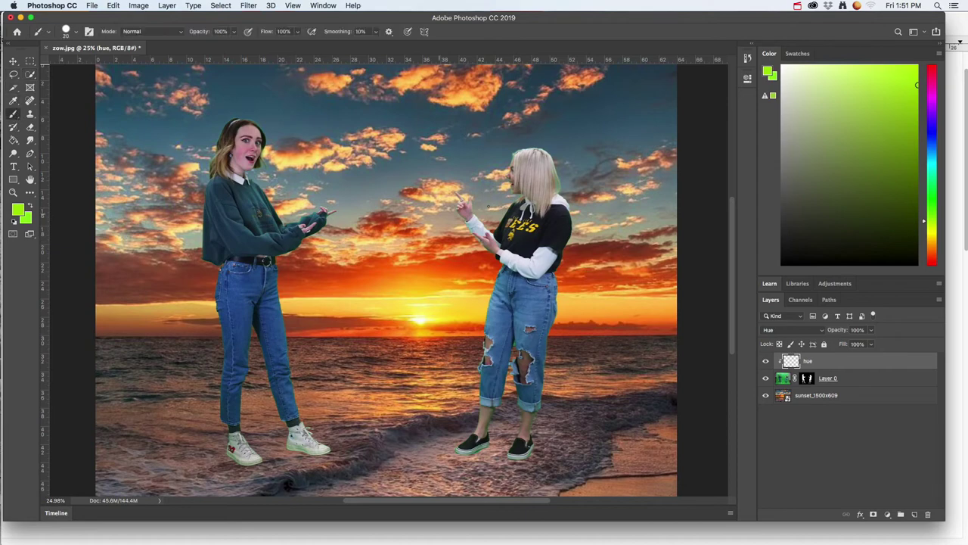
Step: Sample blonde hair tones and paint over the green fringe on the hair's right edge
scroll(561, 188, "up", 1)
scroll(572, 187, "up", 3)
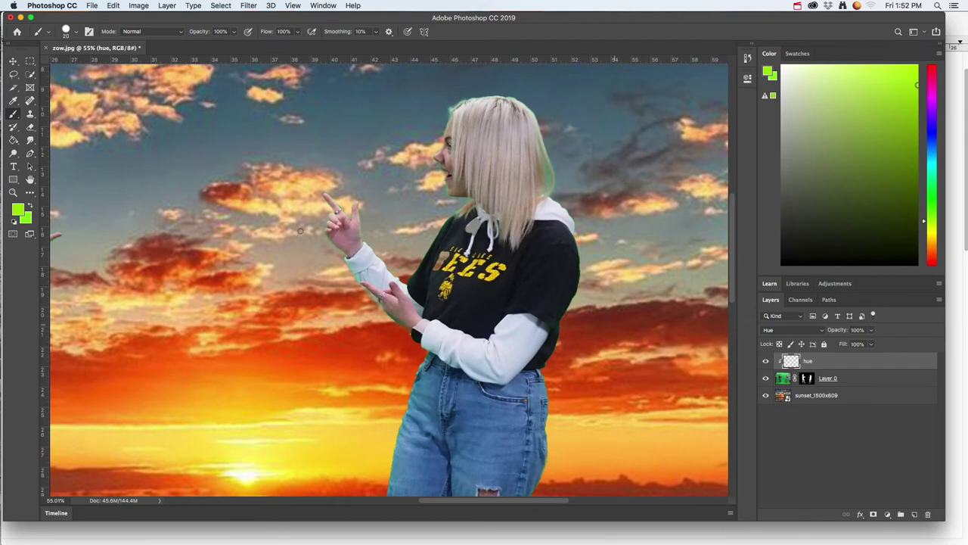
left_click(14, 102)
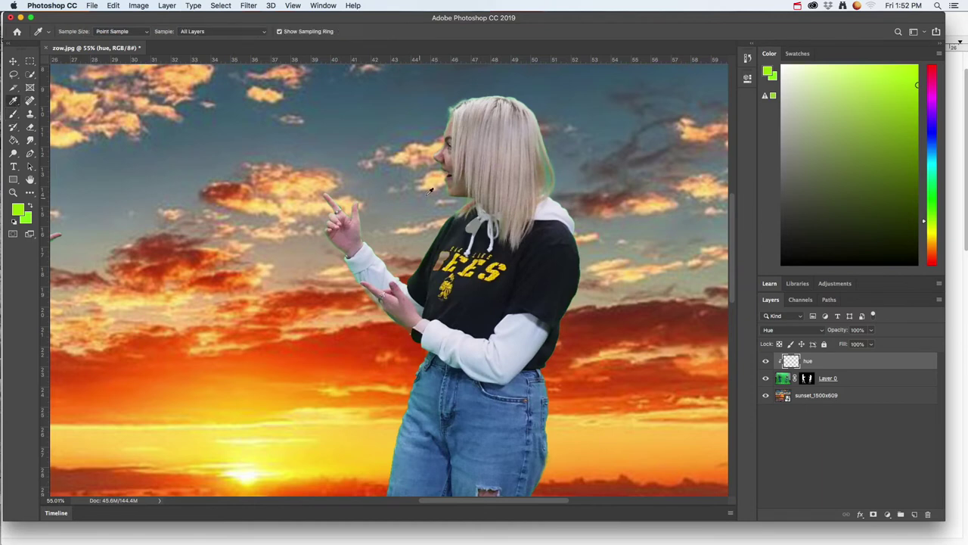
left_click(533, 159)
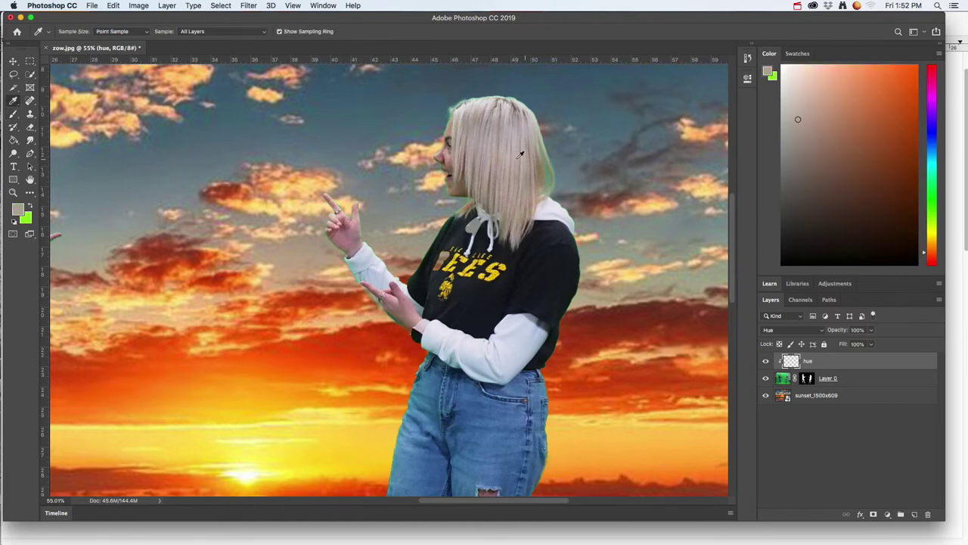
left_click(12, 114)
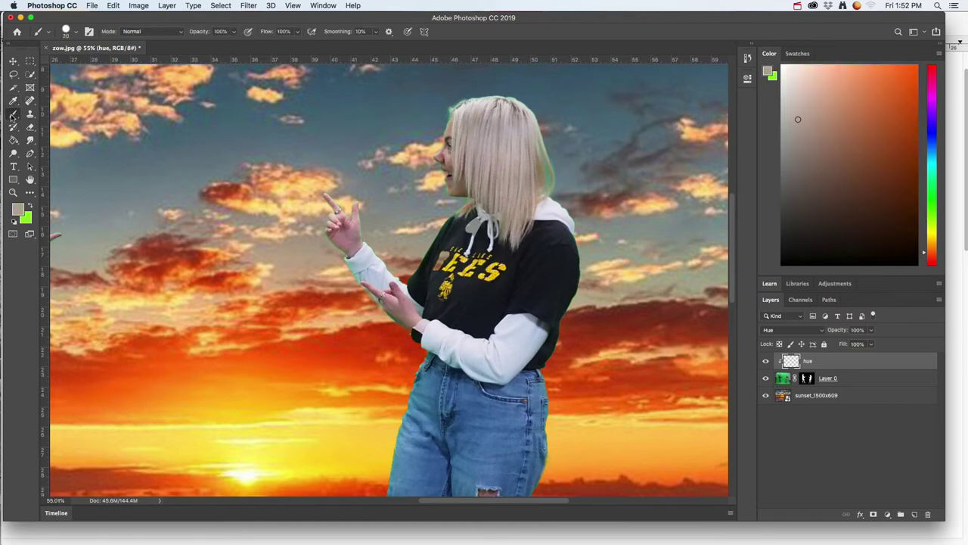
left_click(533, 157, "alt")
left_click(525, 147, "alt")
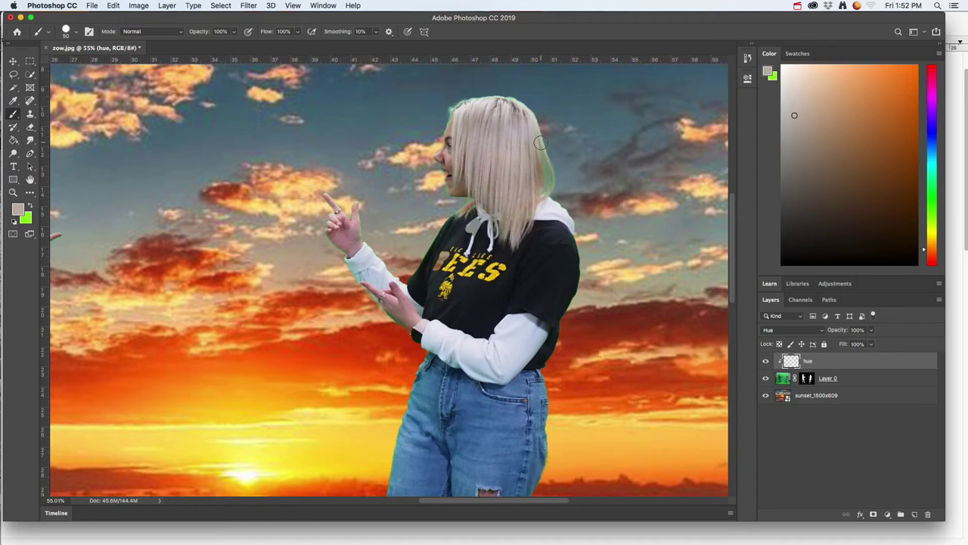
mouse_move(547, 167)
left_mouse_down()
mouse_move(543, 195)
mouse_move(546, 156)
mouse_move(548, 175)
left_mouse_up()
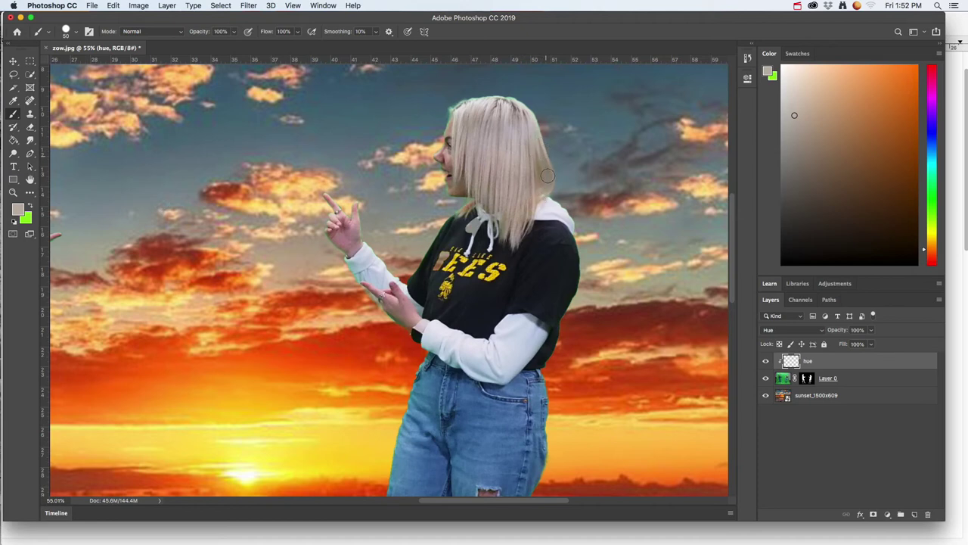
Step: Sample skin, white sleeve, face, hair and shirt colours to clean the hands and sleeves
left_click(493, 104, "alt")
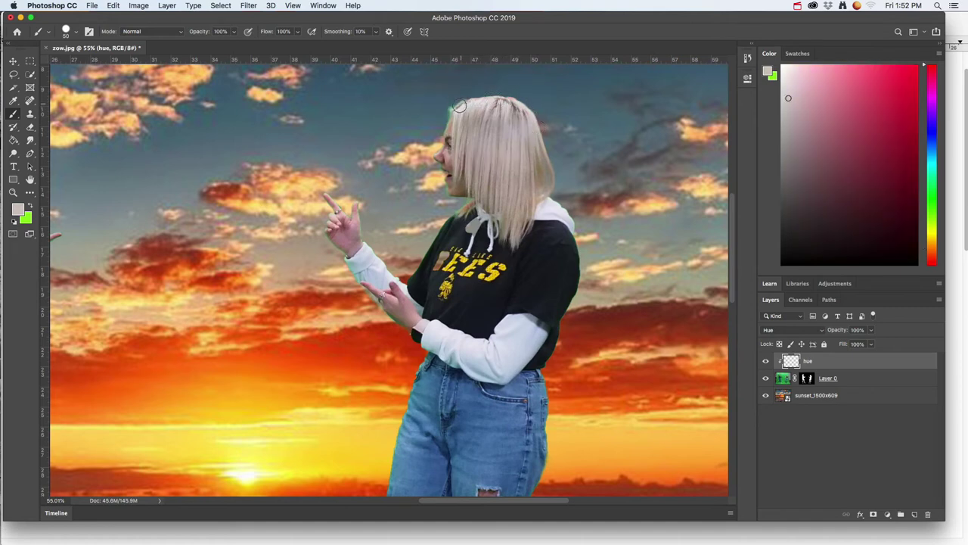
scroll(450, 140, "up", 2)
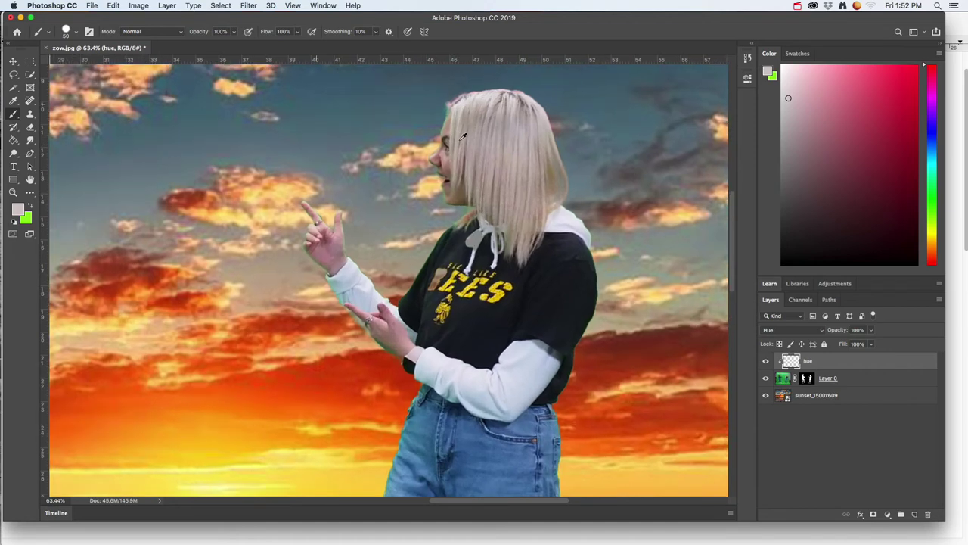
left_click(341, 243, "alt")
left_click(357, 269, "alt")
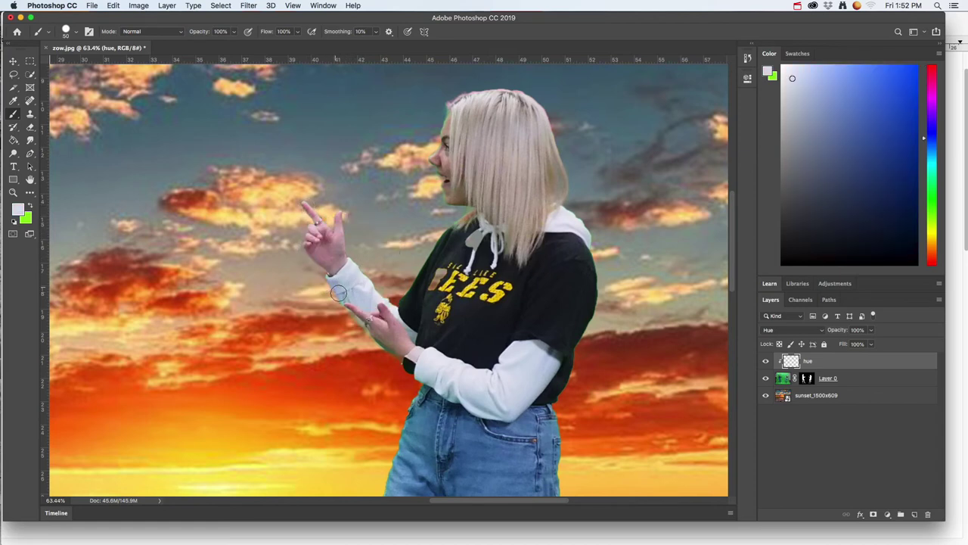
left_click(399, 334, "alt")
left_click(451, 189, "alt")
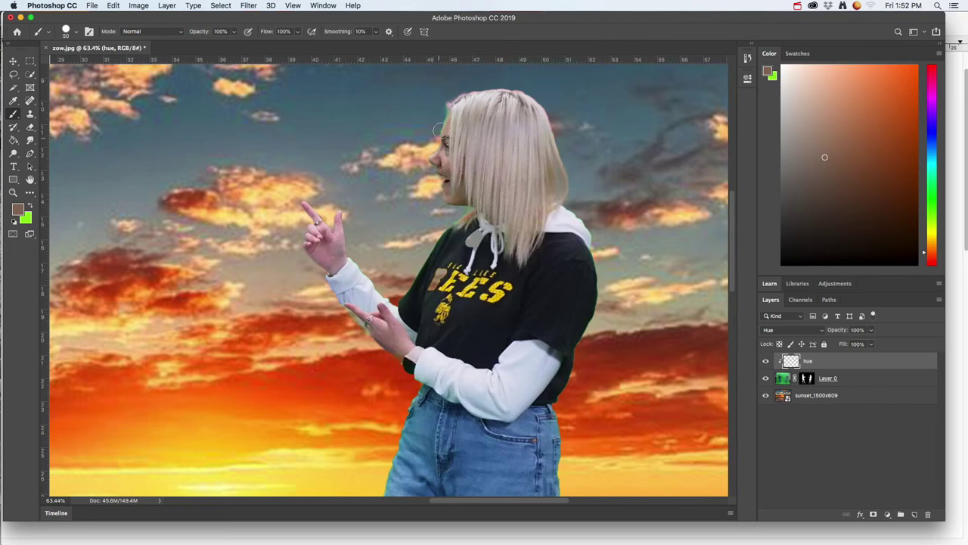
left_click(477, 216, "alt")
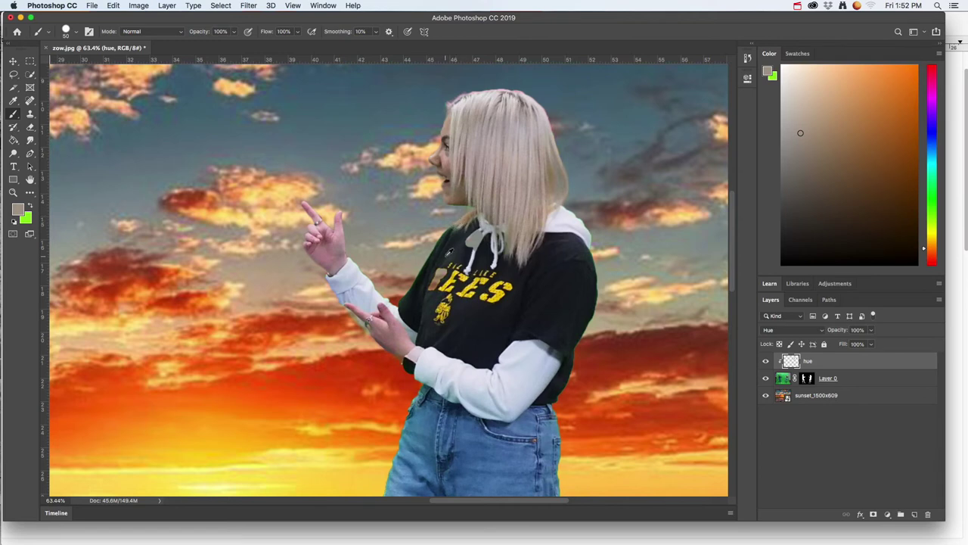
left_click(446, 244, "alt")
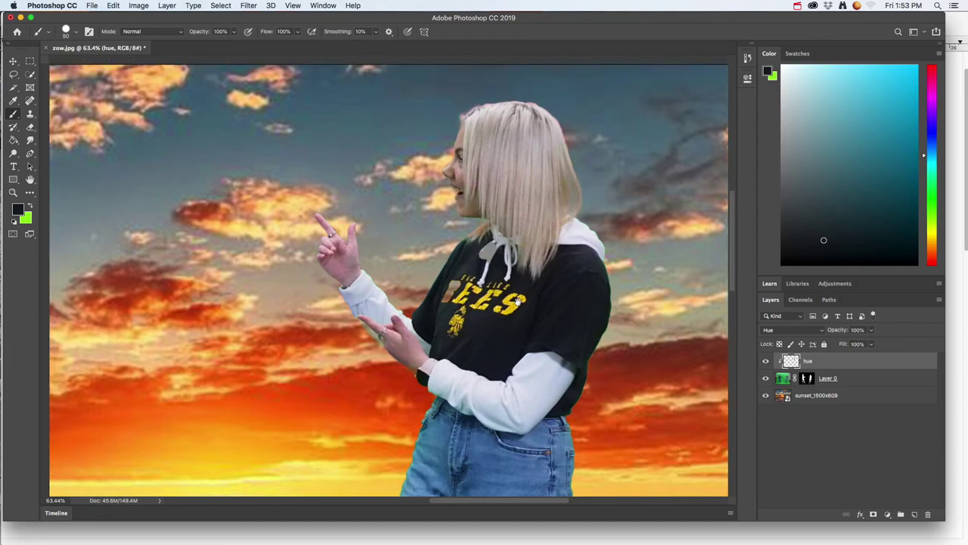
left_click_drag(137, 142, 612, 250)
Step: Zoom in on the brunette woman and sample her dark and light brown hair colours
key("ctrl+r")
scroll(446, 269, "up", 2)
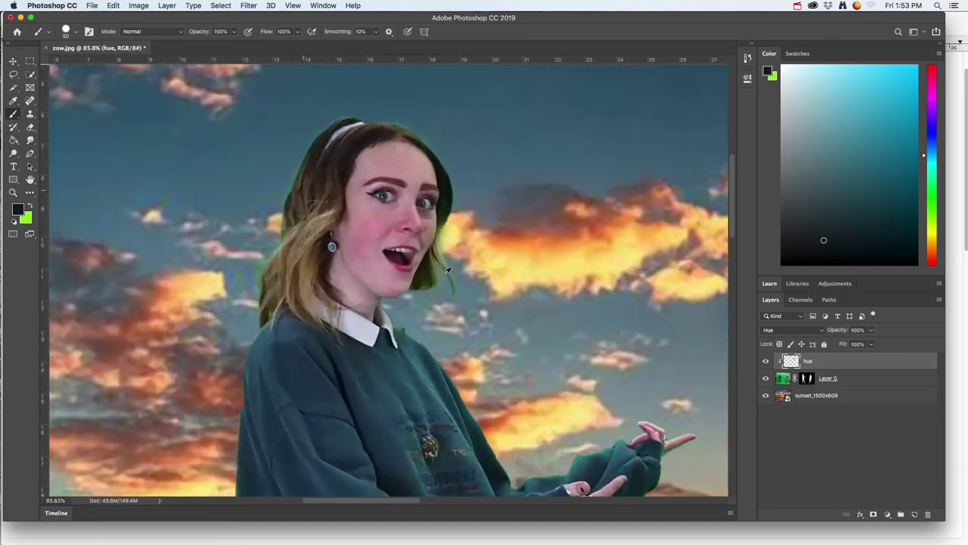
scroll(446, 269, "up", 5)
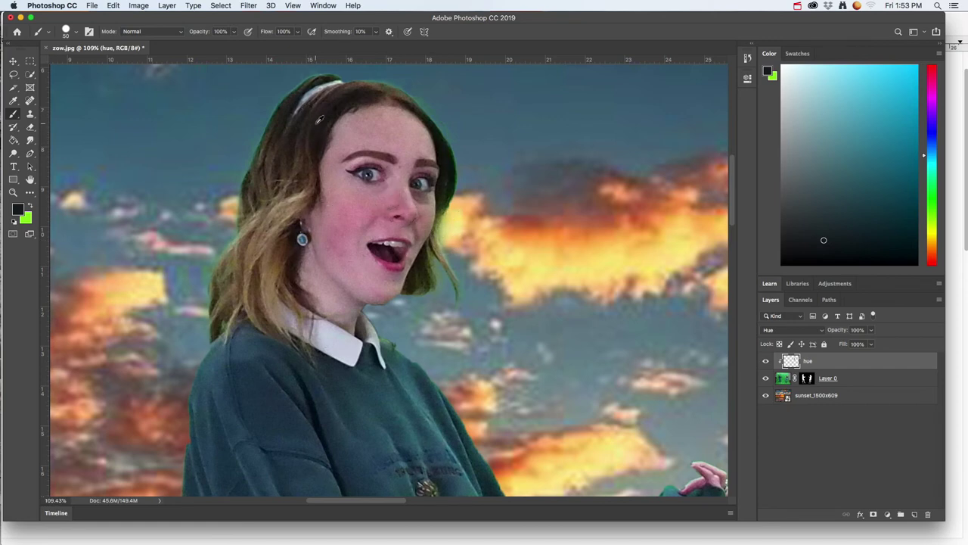
left_click(293, 129, "alt")
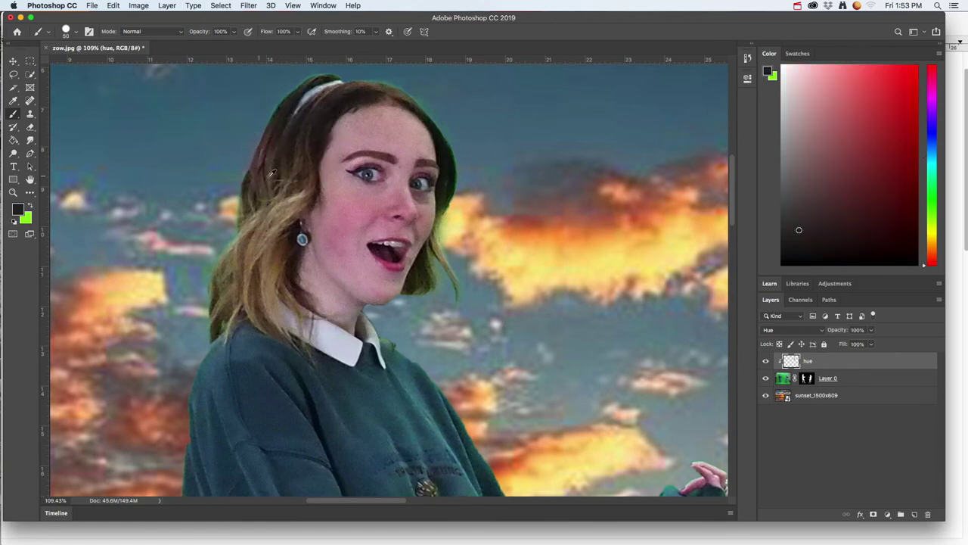
left_click(285, 194, "alt")
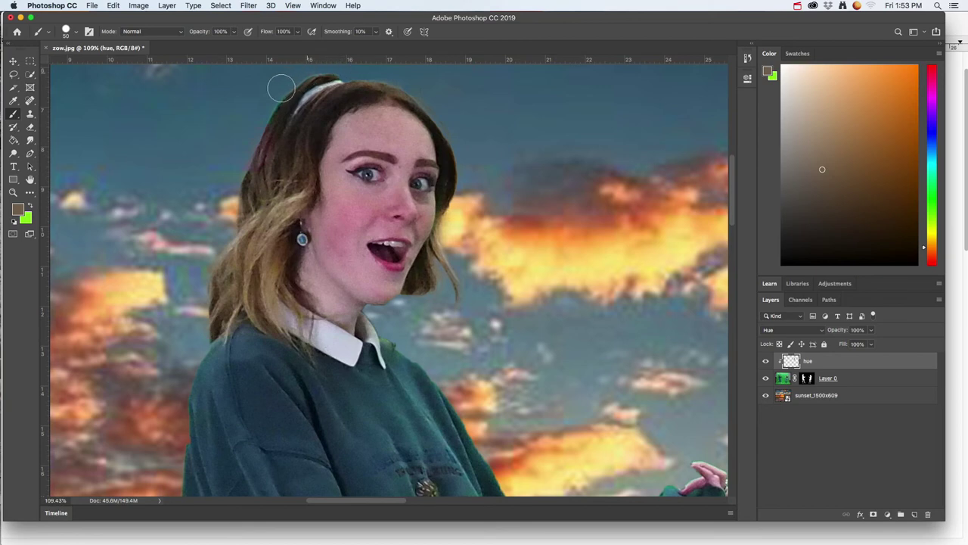
Step: Sample the dark teal sweater colour and paint out the green fringe along the sweater's edges
key("super+r")
left_click_drag(342, 327, 342, 157)
key("super+r")
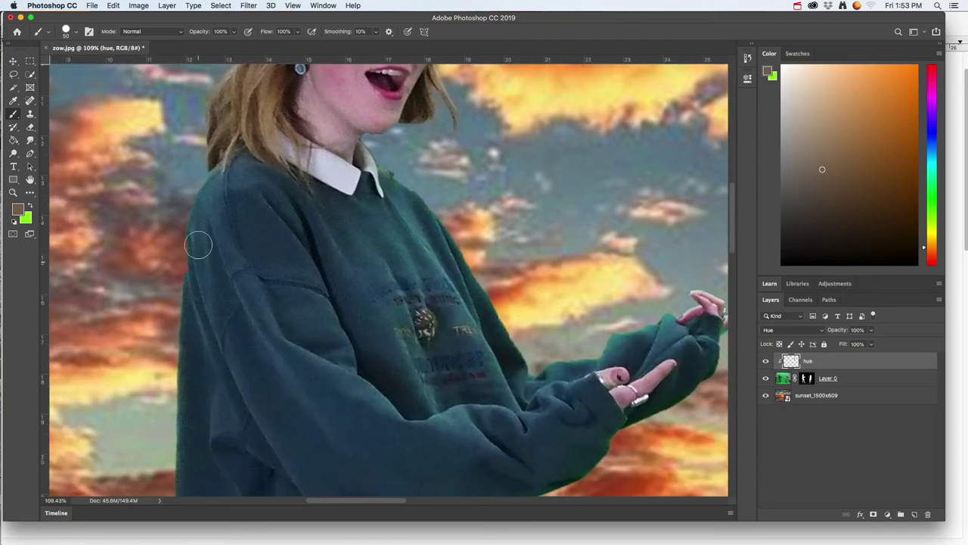
scroll(240, 357, "down", 5)
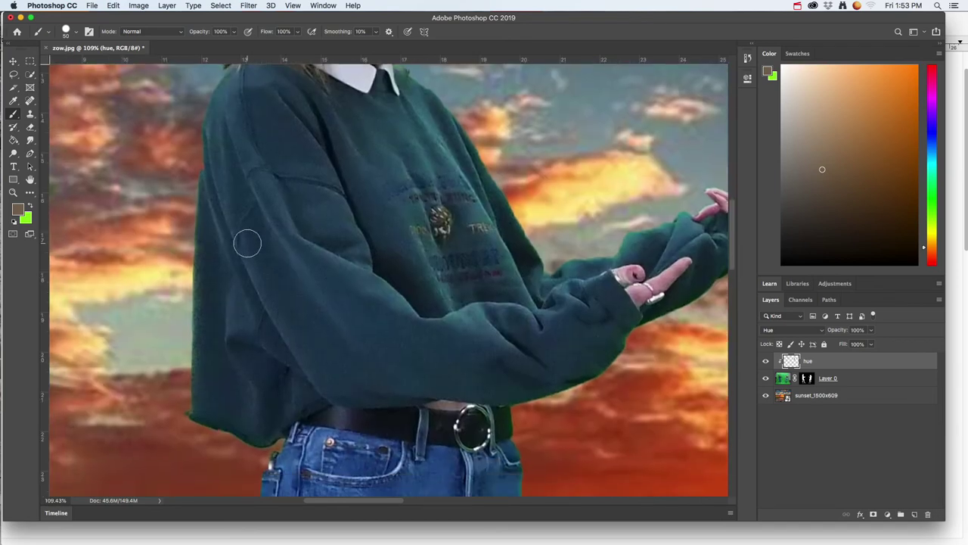
left_click(239, 203, "alt")
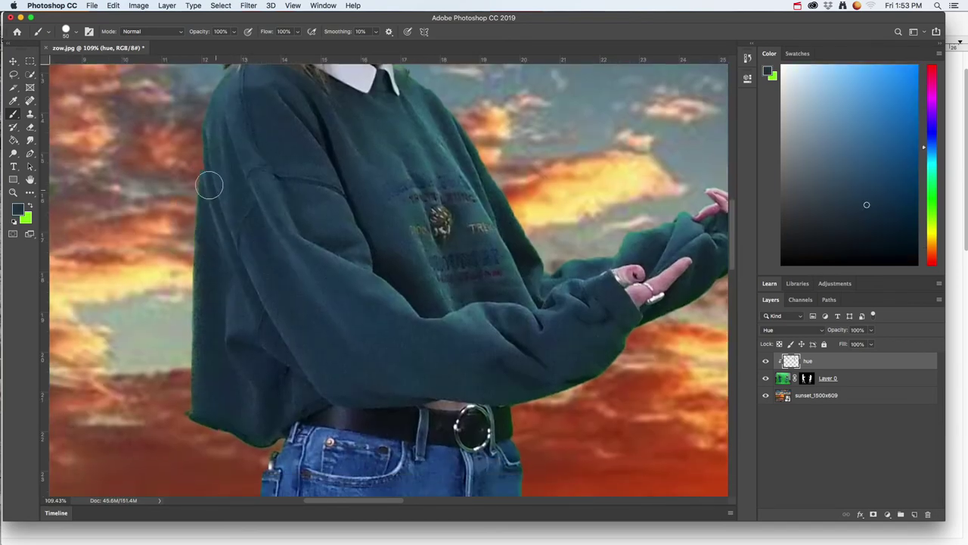
mouse_move(200, 206)
left_mouse_down()
mouse_move(188, 246)
mouse_move(190, 411)
mouse_move(205, 430)
mouse_move(249, 437)
left_mouse_up()
mouse_move(422, 303)
left_mouse_down()
mouse_move(315, 138)
mouse_move(294, 261)
left_mouse_up()
left_click_drag(260, 378, 447, 181)
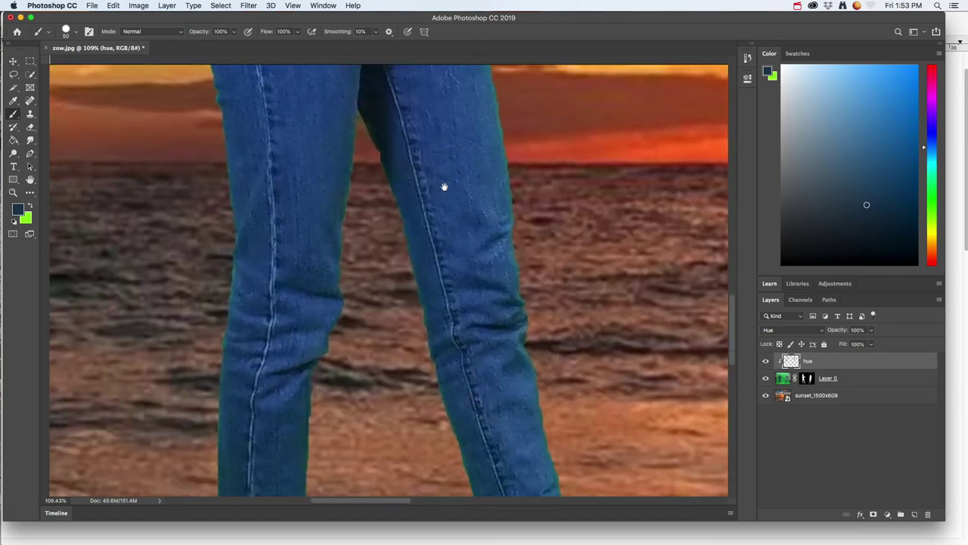
scroll(334, 242, "down", 5)
scroll(380, 259, "down", 2)
Step: Sample light grey and blue-grey from the shoes and paint over the green tint on the soles
key("super+r")
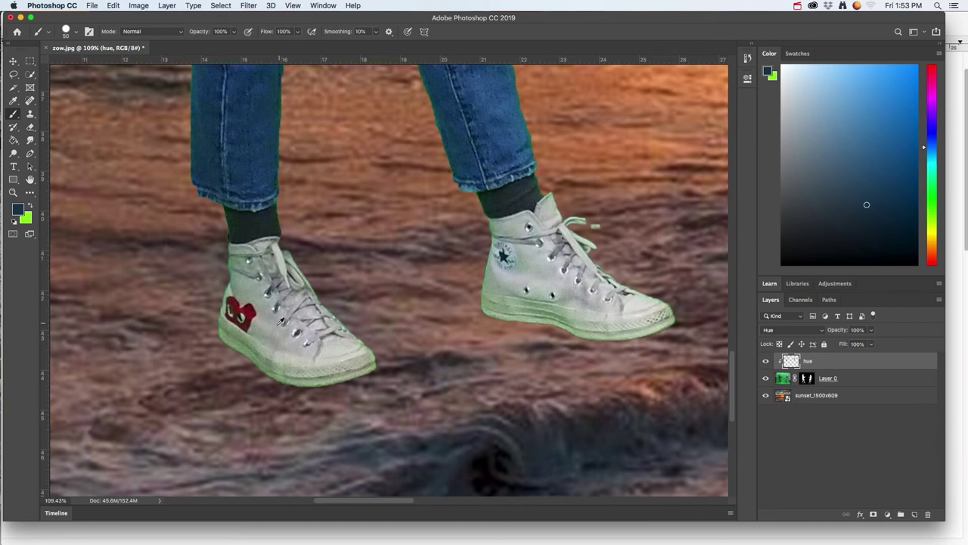
left_click(274, 320, "alt")
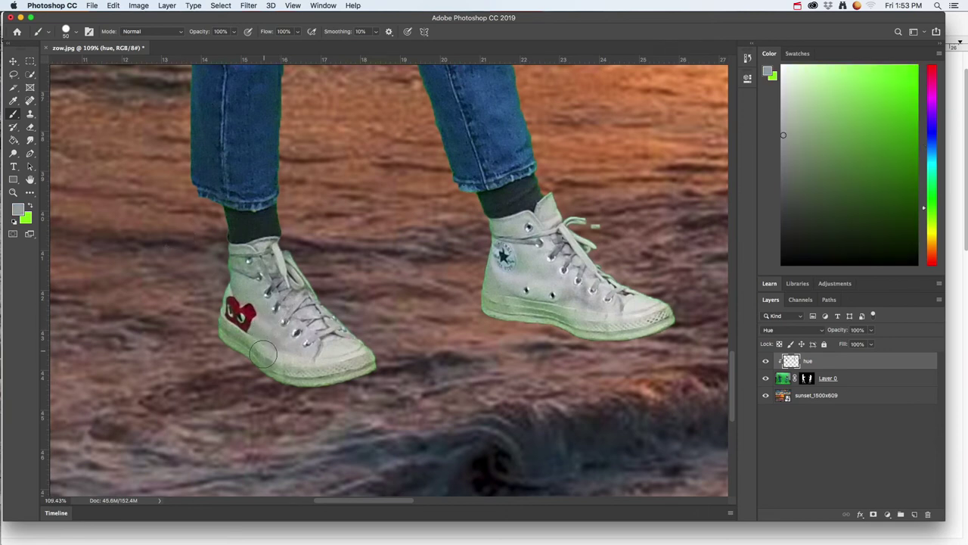
mouse_move(255, 353)
left_mouse_down()
mouse_move(280, 367)
mouse_move(261, 360)
mouse_move(317, 375)
mouse_move(276, 341)
left_mouse_up()
left_click(221, 153, "alt")
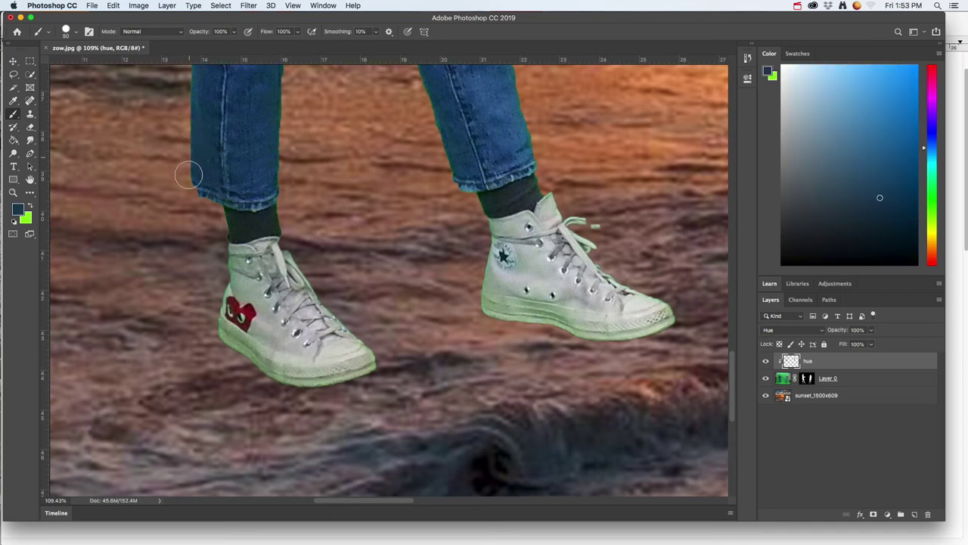
left_click(248, 287, "alt")
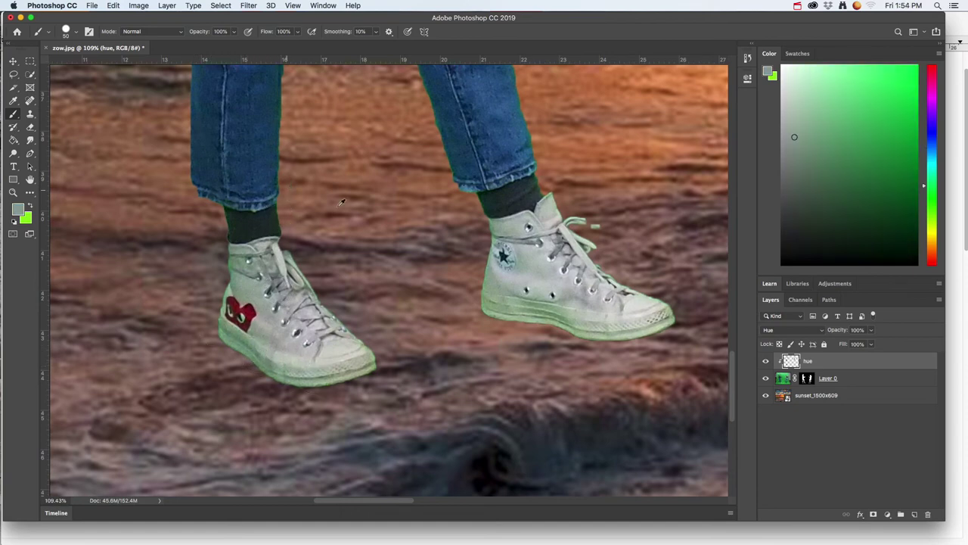
left_click(505, 258, "alt")
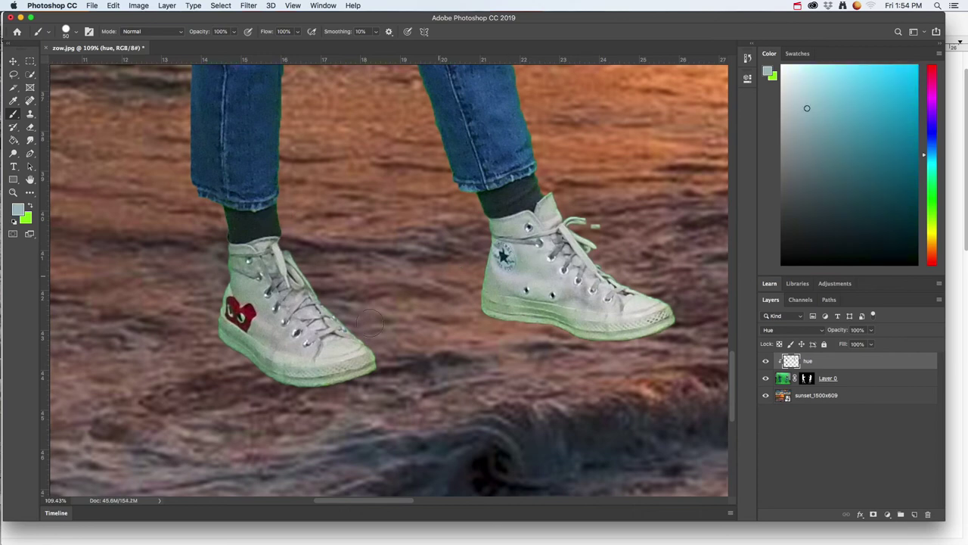
mouse_move(265, 366)
left_mouse_down()
mouse_move(313, 375)
mouse_move(363, 358)
mouse_move(302, 364)
mouse_move(234, 342)
left_mouse_up()
Step: On Layer 0's mask, paint white to restore both lace tips and black to hide the green
left_click(808, 378)
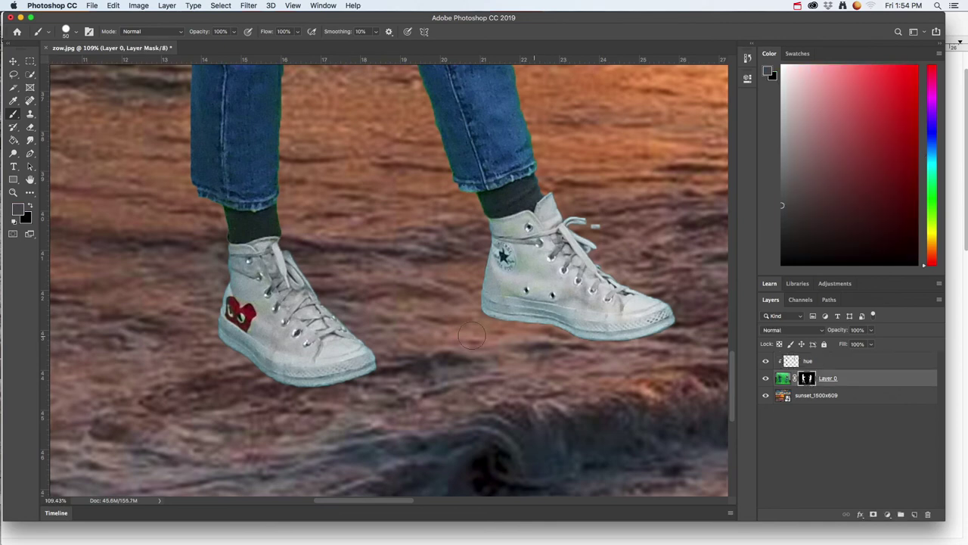
left_click(12, 222)
key("bracketleft")
key("bracketleft")
key("bracketleft")
key("bracketleft")
left_click_drag(588, 221, 594, 224)
mouse_move(281, 245)
left_mouse_down()
mouse_move(316, 235)
mouse_move(283, 239)
left_mouse_up()
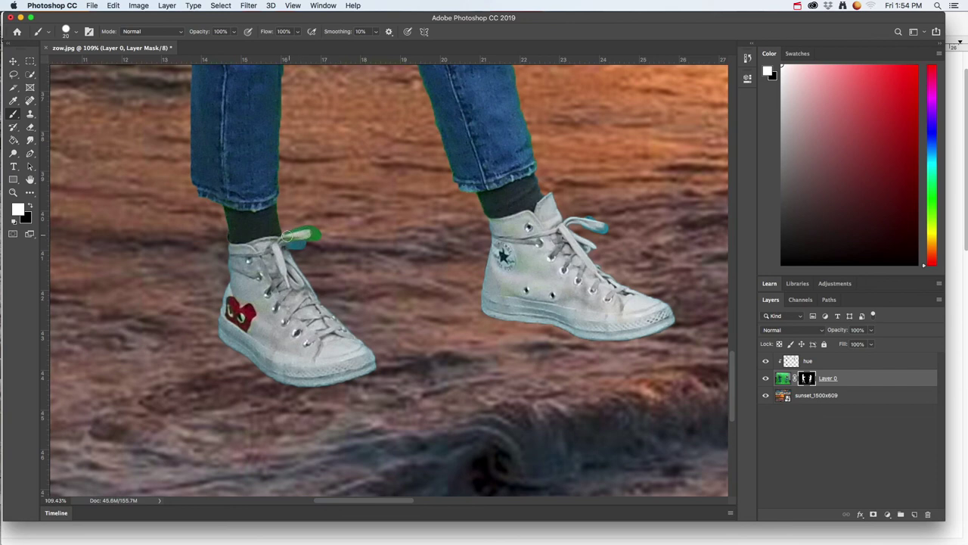
left_click(31, 208)
left_click_drag(293, 247, 315, 227)
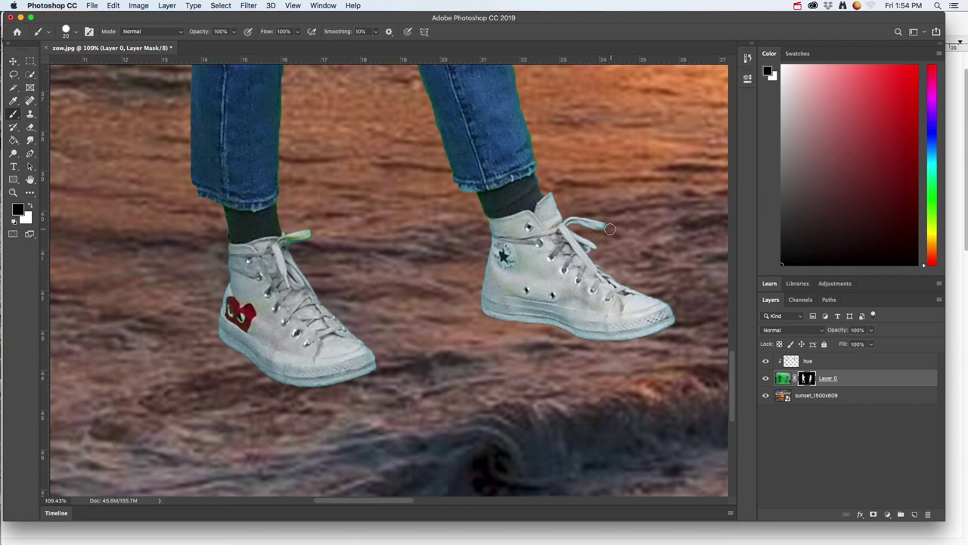
Step: Make the hue layer the active layer again
left_click(820, 362)
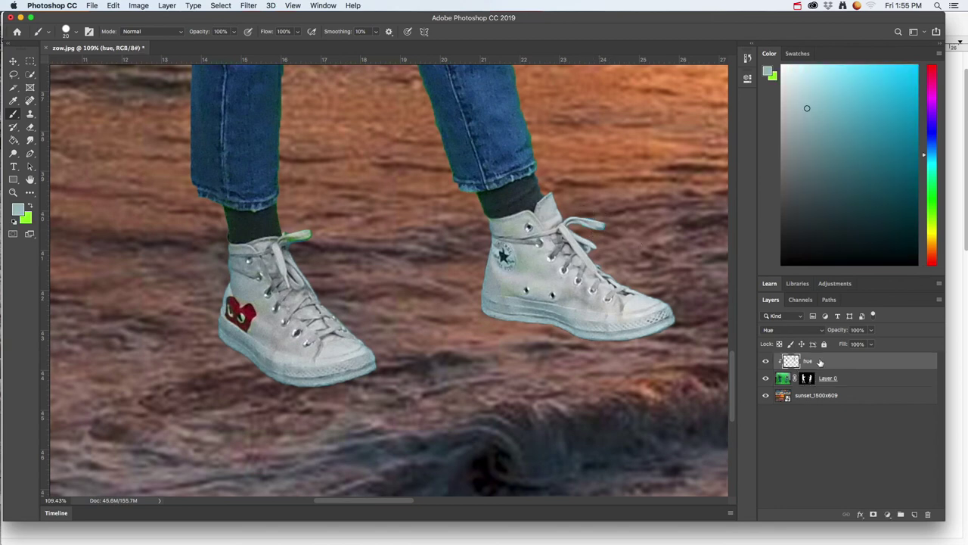